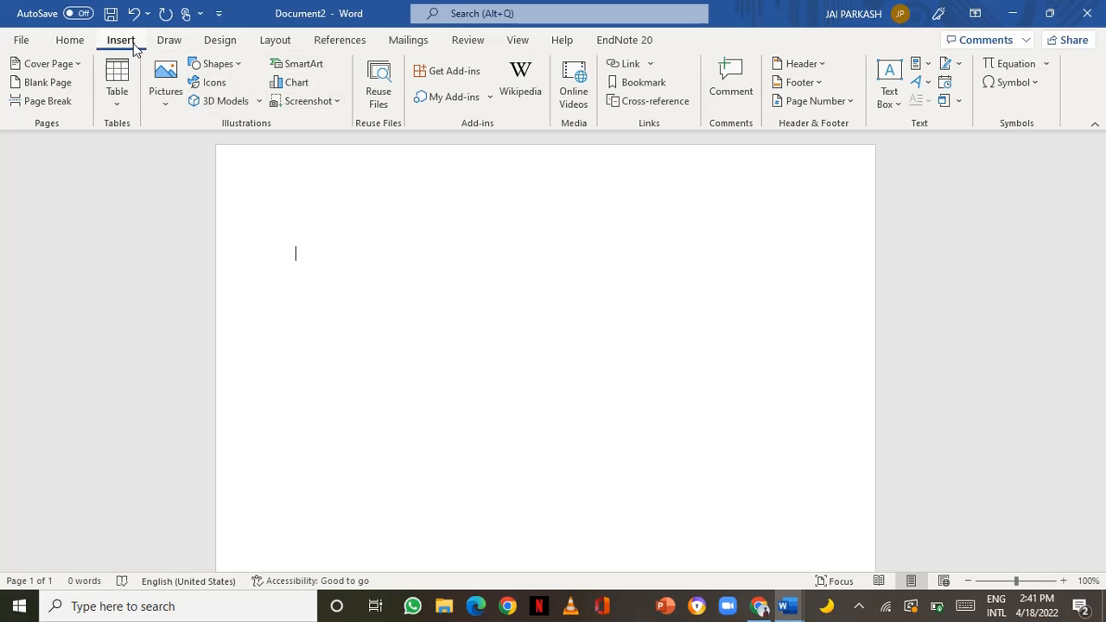
Switch to the open thesis document on expansive soil and look through its chapters from the references back to the introduction
left_click(74, 44)
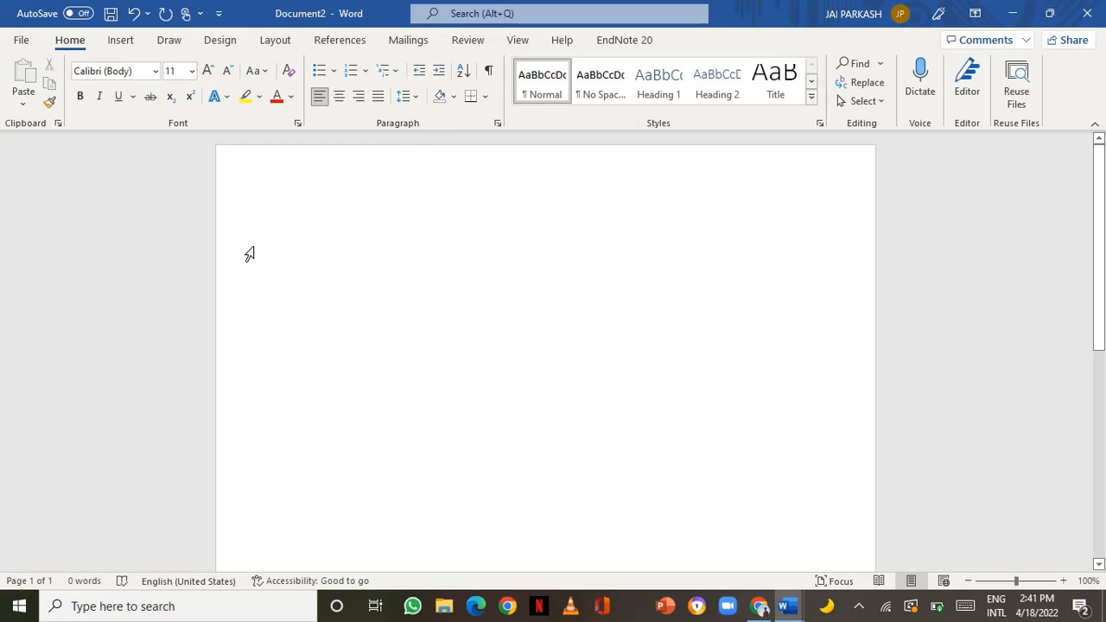
left_click(785, 608)
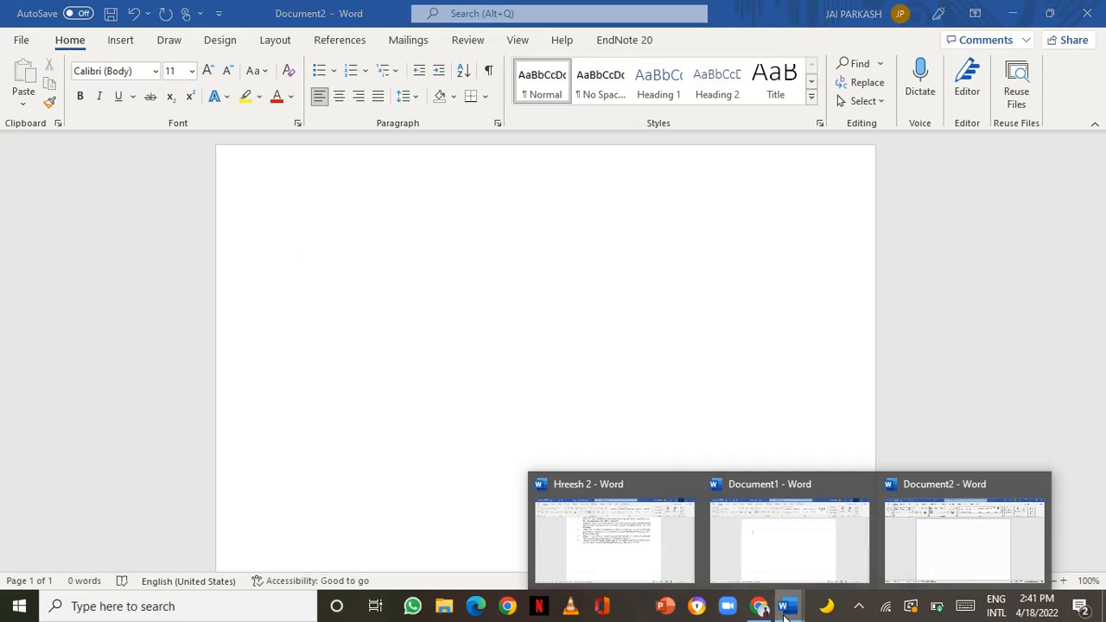
left_click(606, 555)
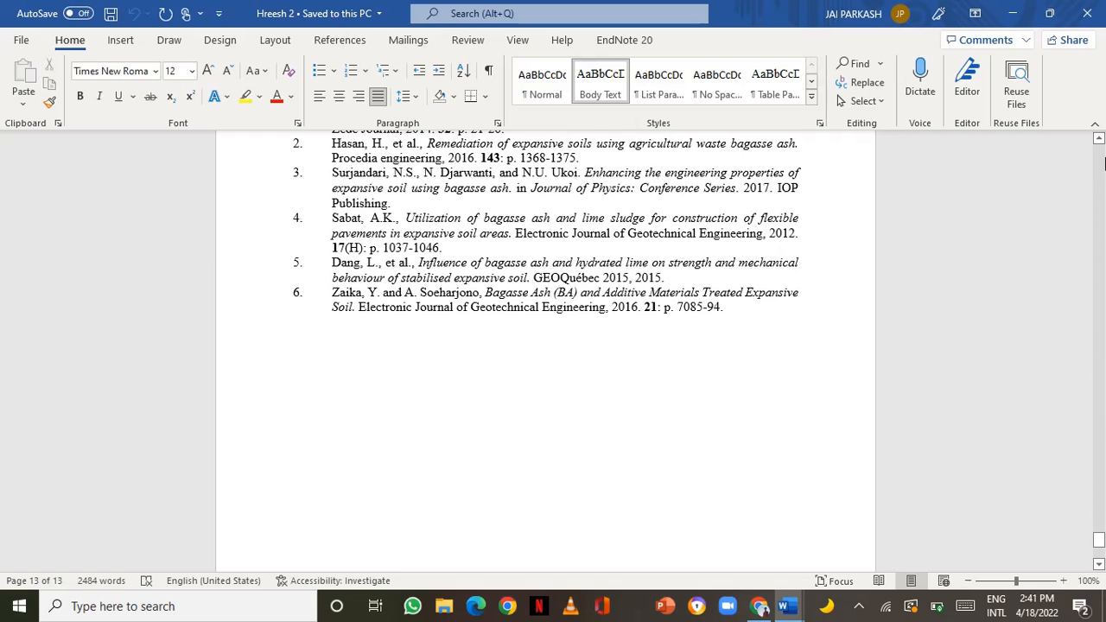
left_click(1099, 139)
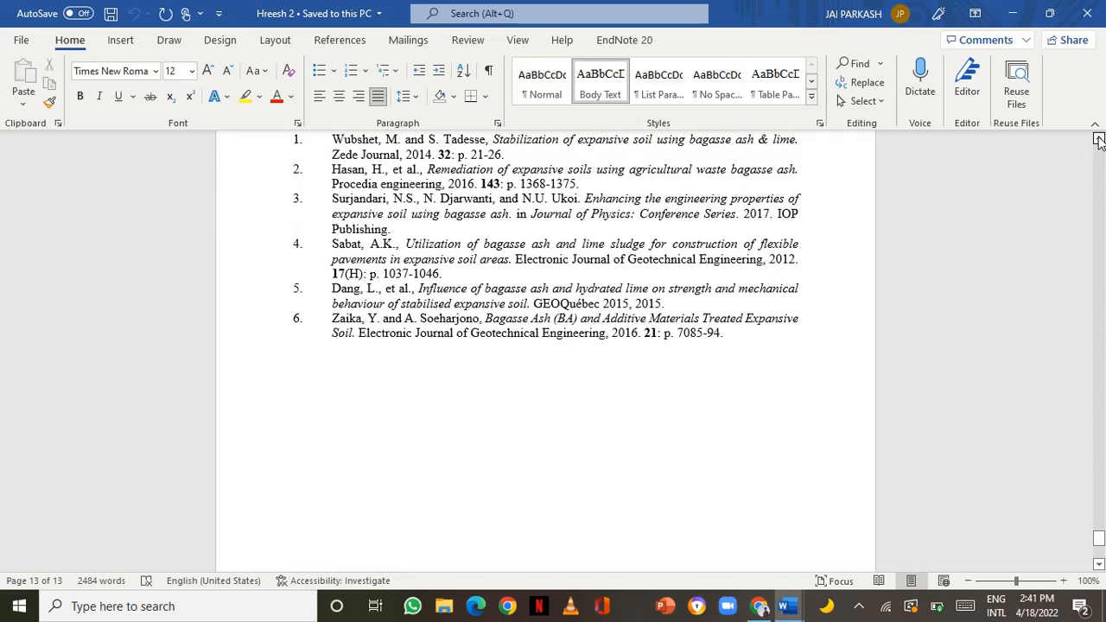
left_click_drag(1100, 139, 1100, 139)
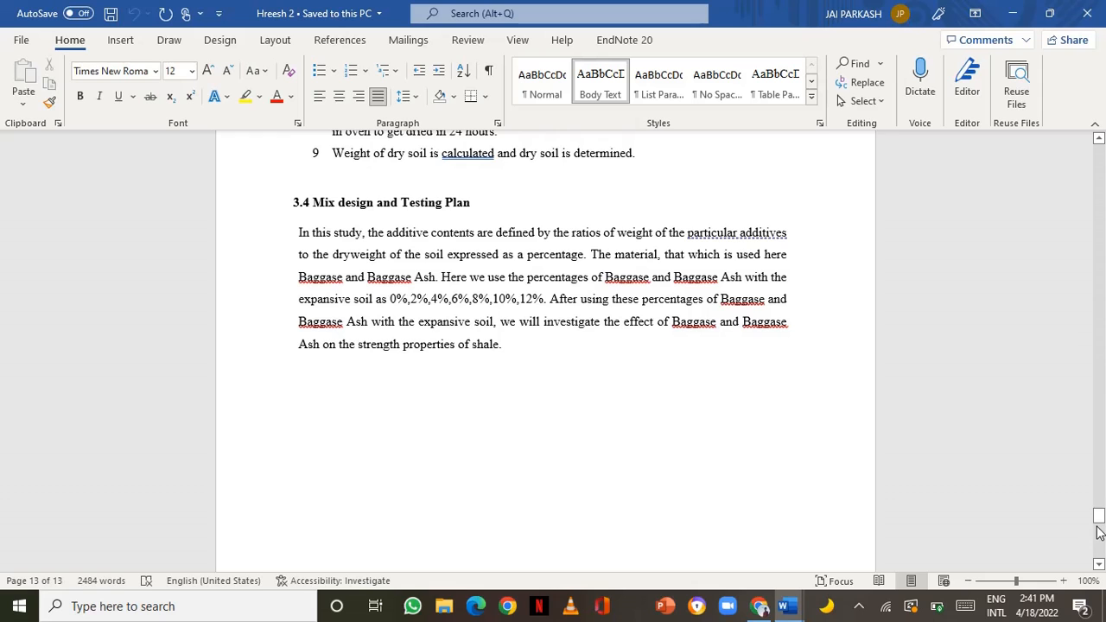
left_click_drag(1099, 517, 1099, 164)
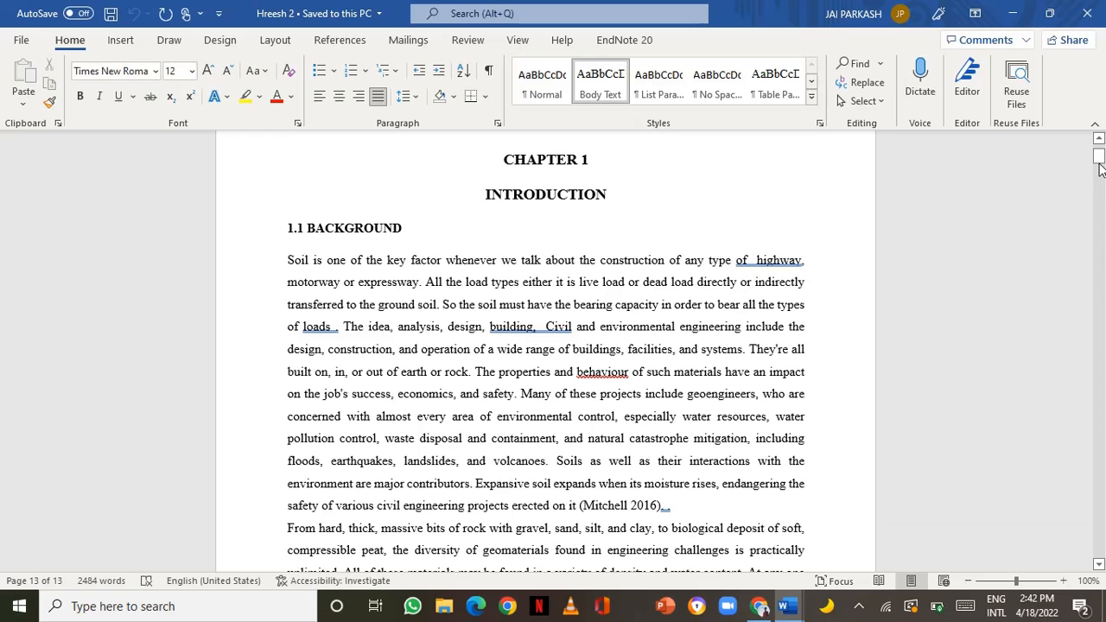
left_click_drag(1099, 164, 1100, 172)
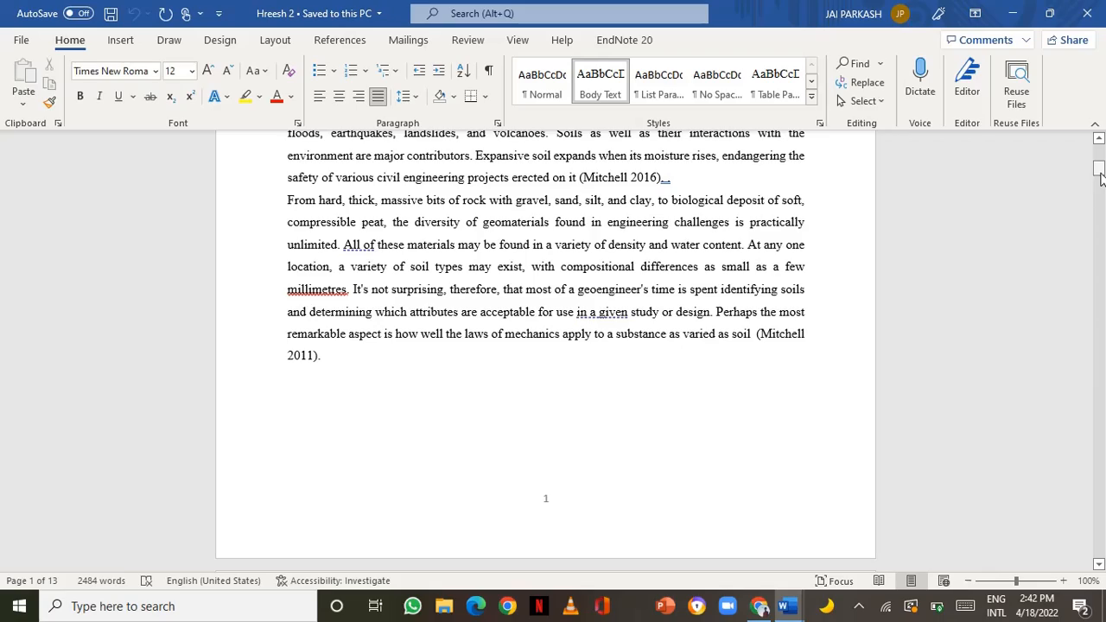
left_click_drag(1100, 172, 1099, 220)
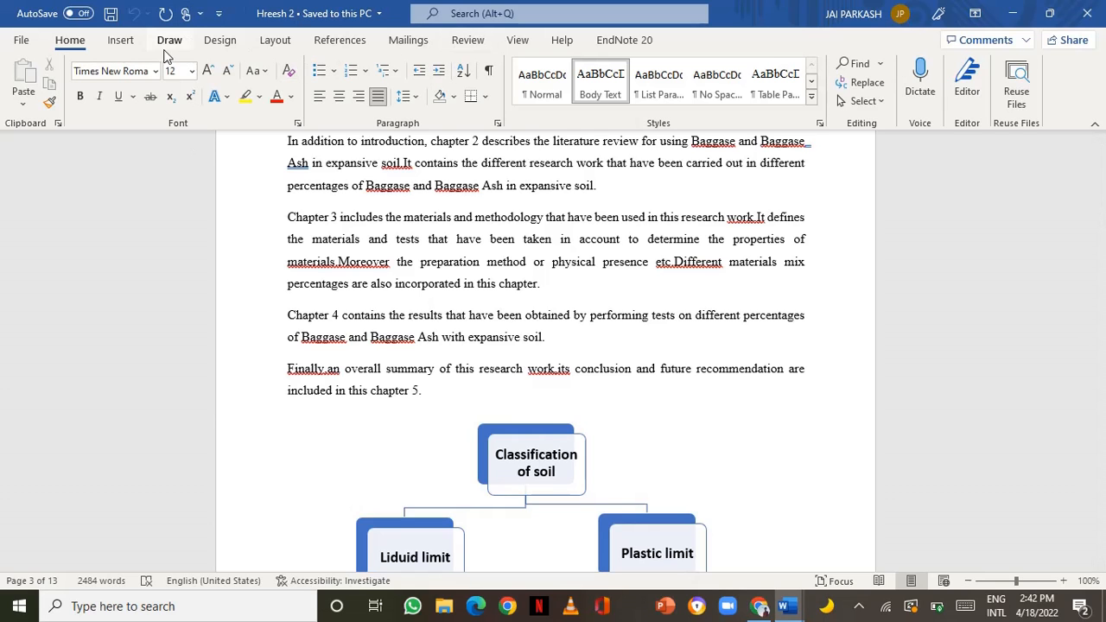
Create a new blank document and fill it with sample paragraphs using =rand()
left_click(22, 41)
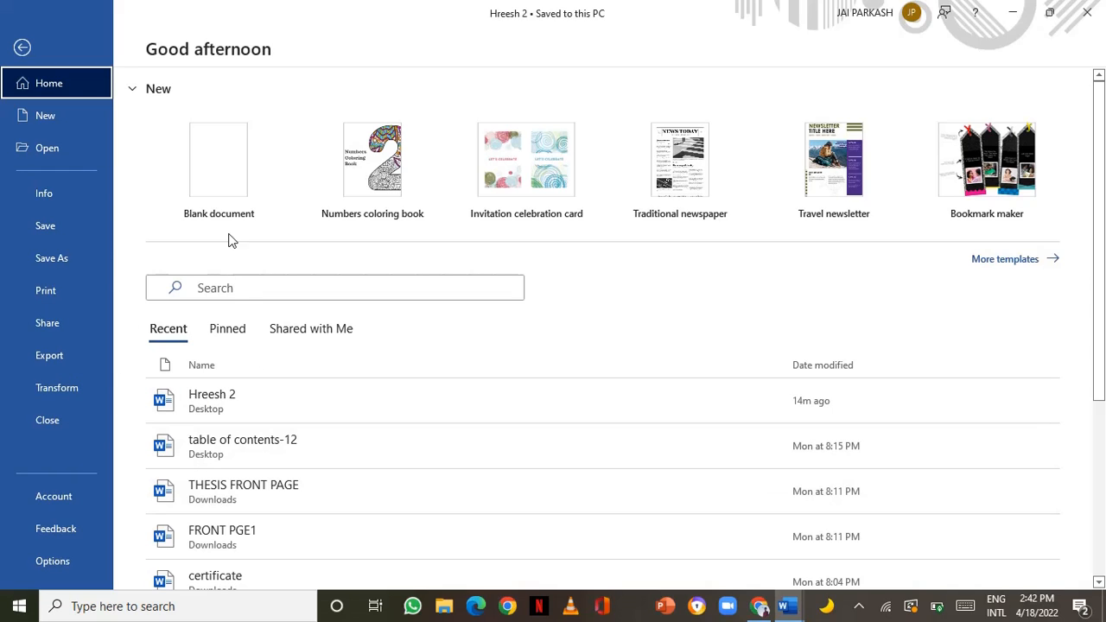
left_click(226, 176)
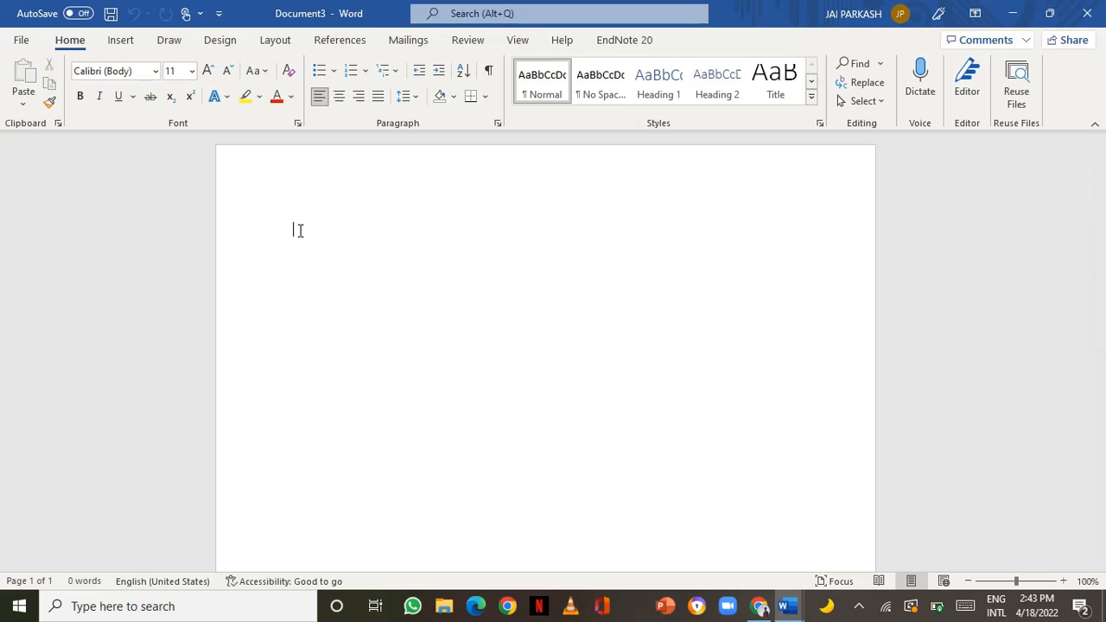
type("=rand")
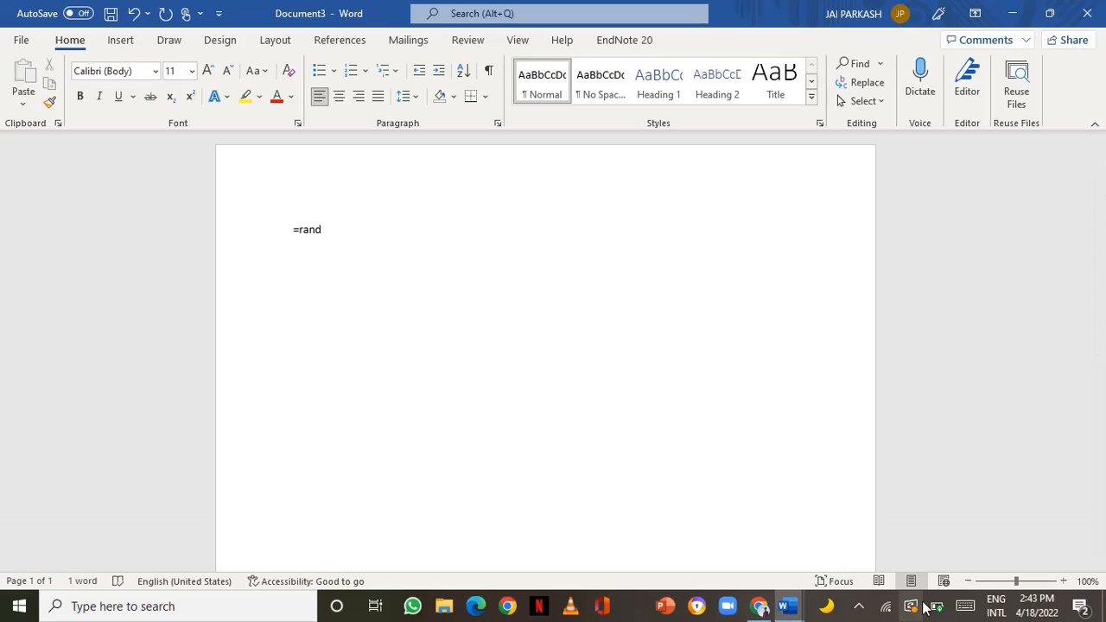
left_click(963, 606)
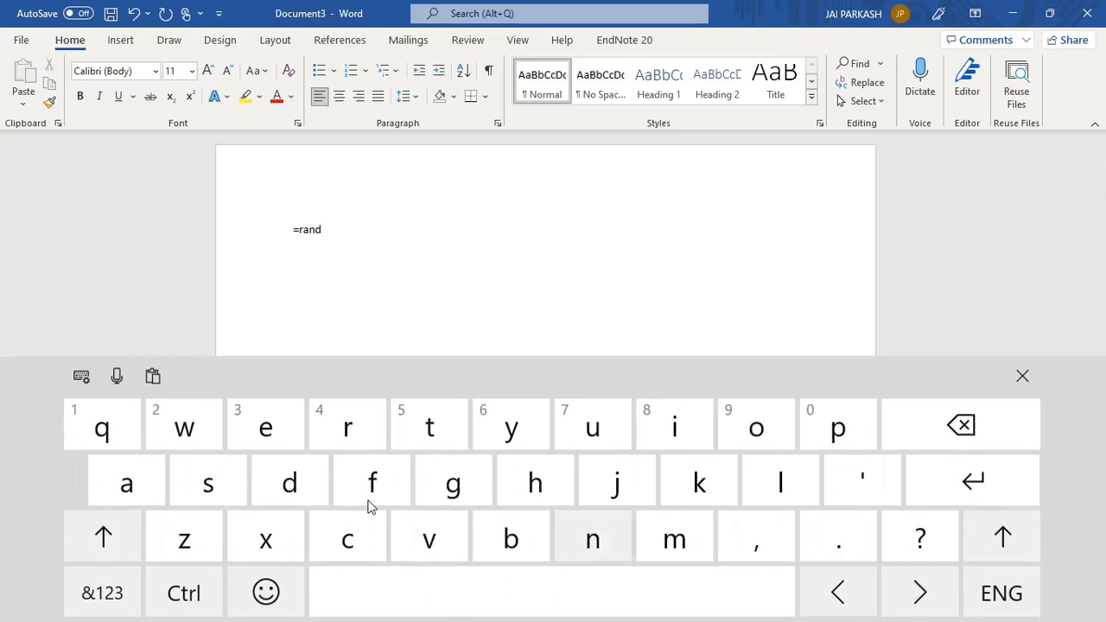
left_click(125, 605)
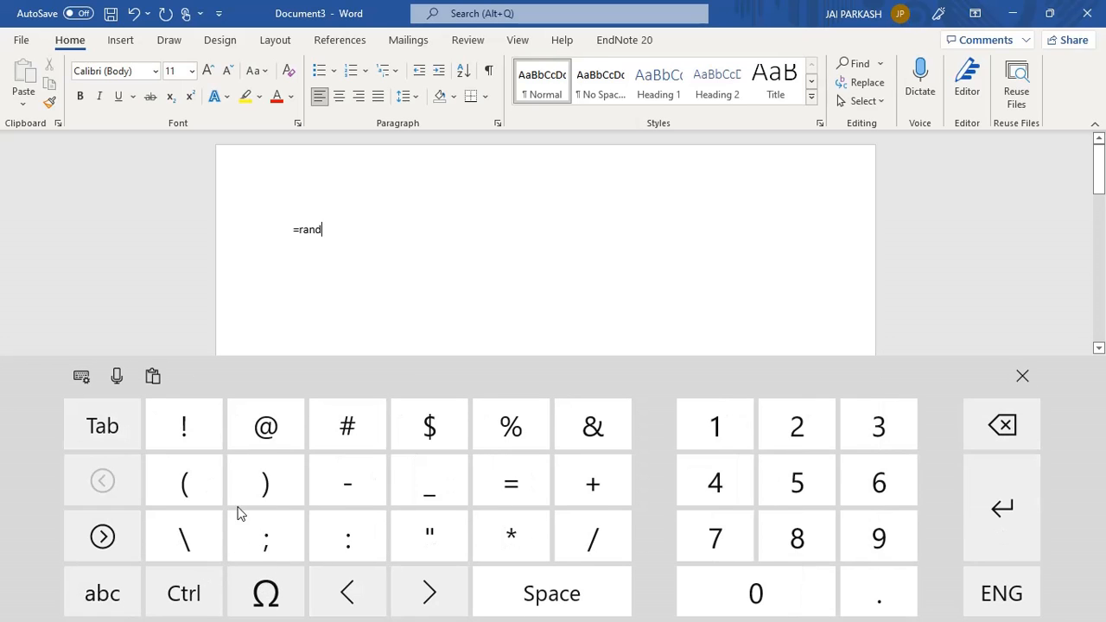
left_click(186, 484)
left_click(262, 487)
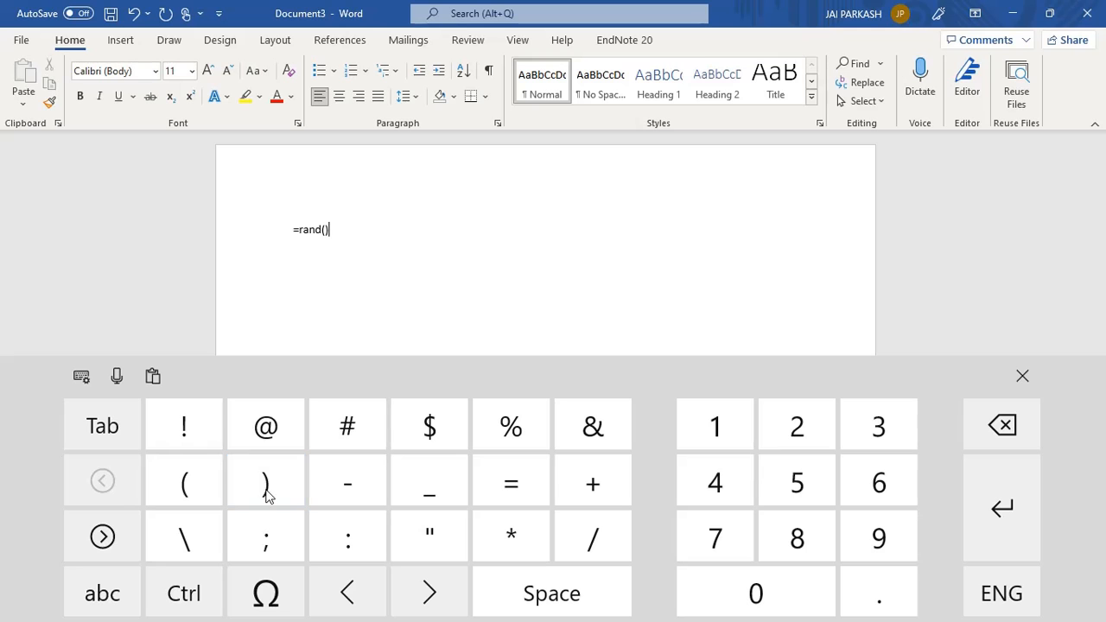
left_click(1021, 377)
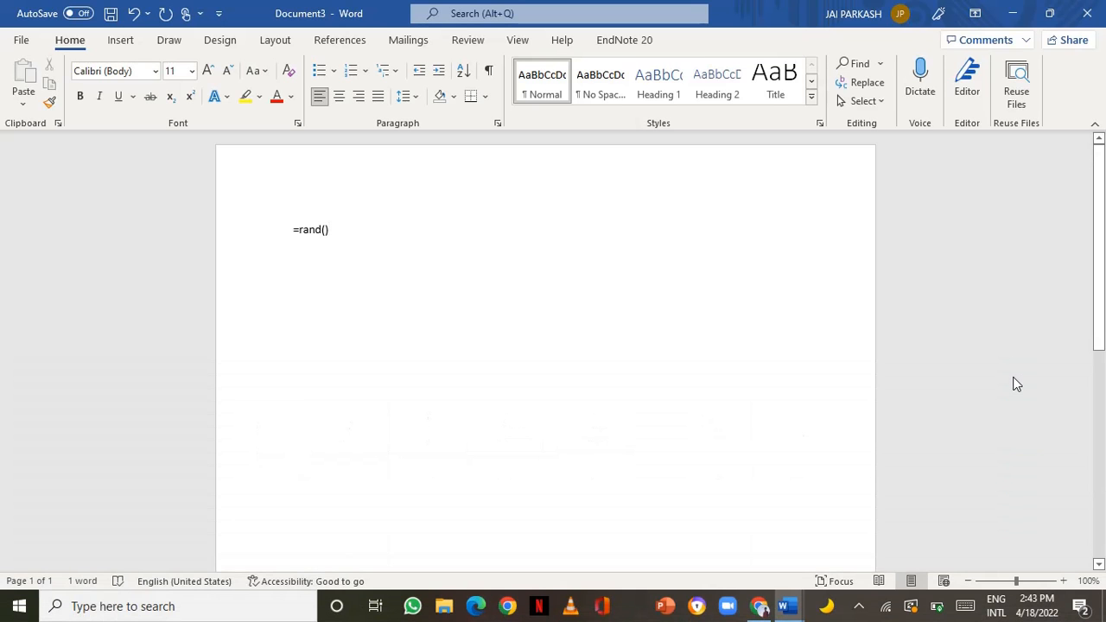
key("Return")
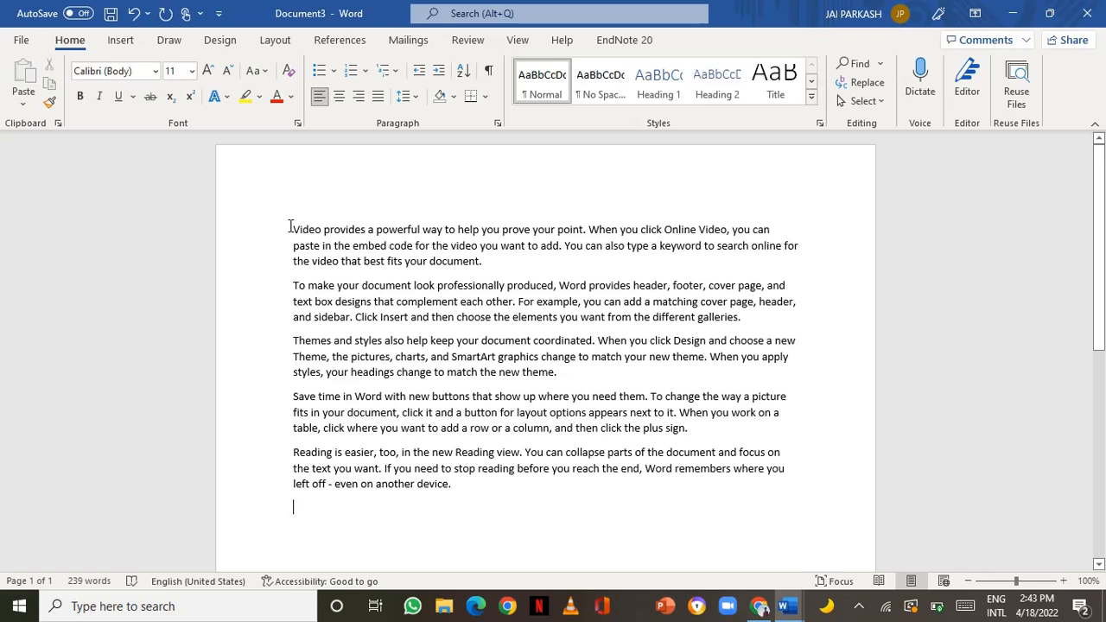
Delete all the generated sample text from the document
left_click_drag(290, 227, 562, 494)
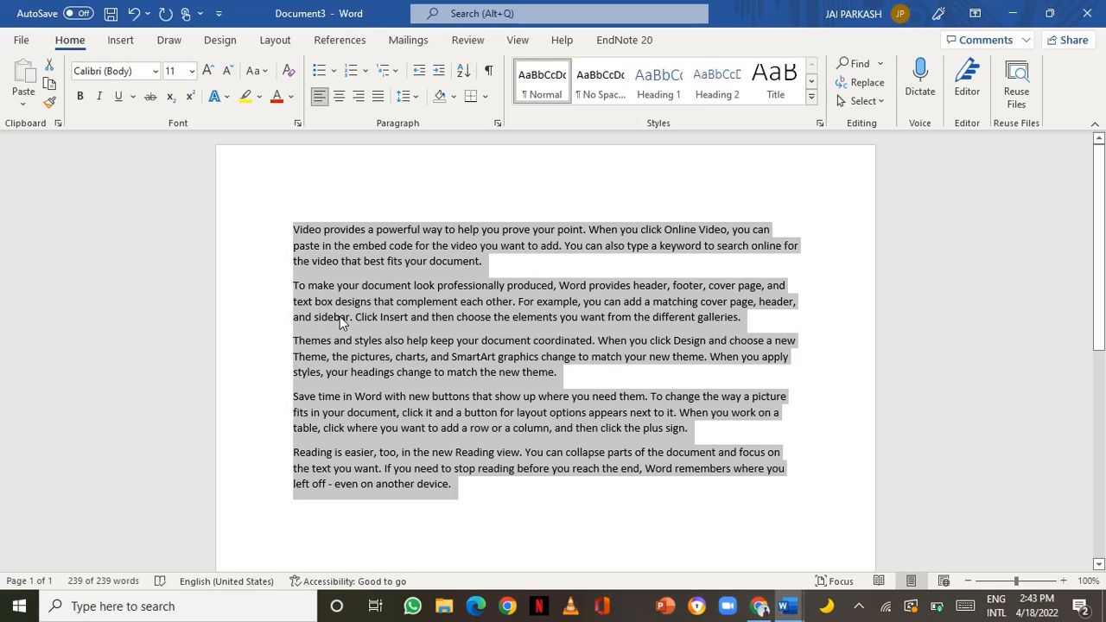
left_click(76, 261)
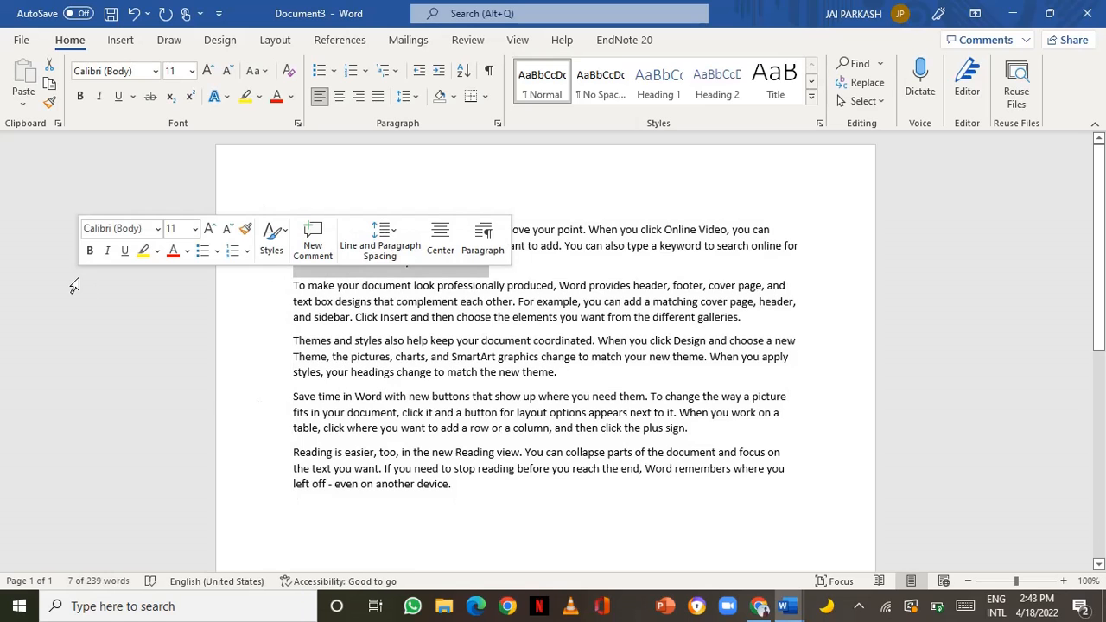
left_click(160, 355)
left_click(148, 397)
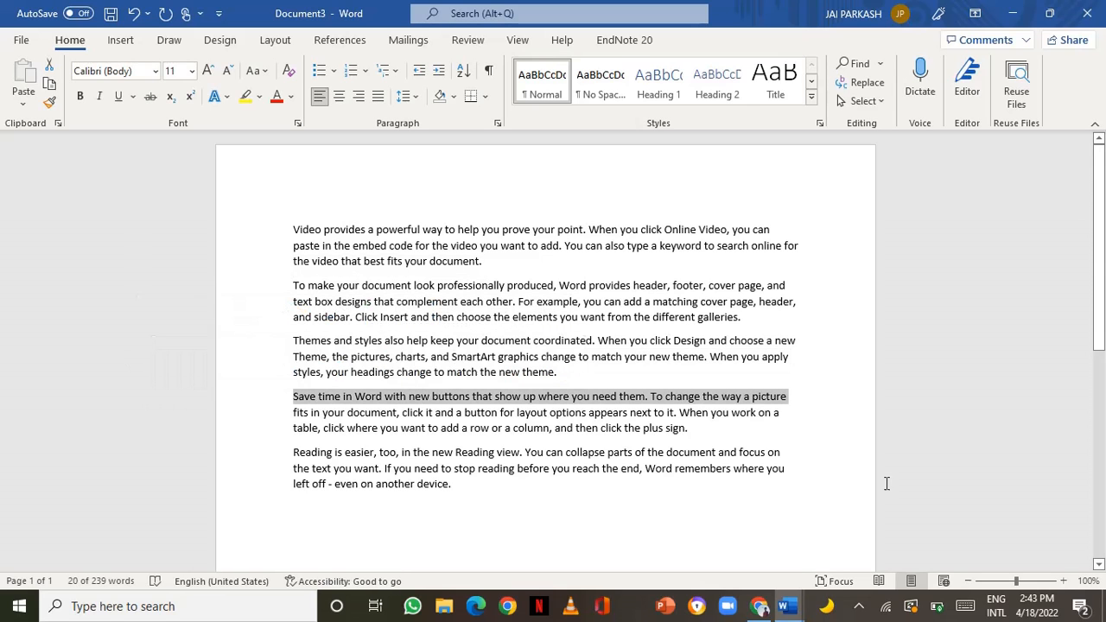
left_click(953, 450)
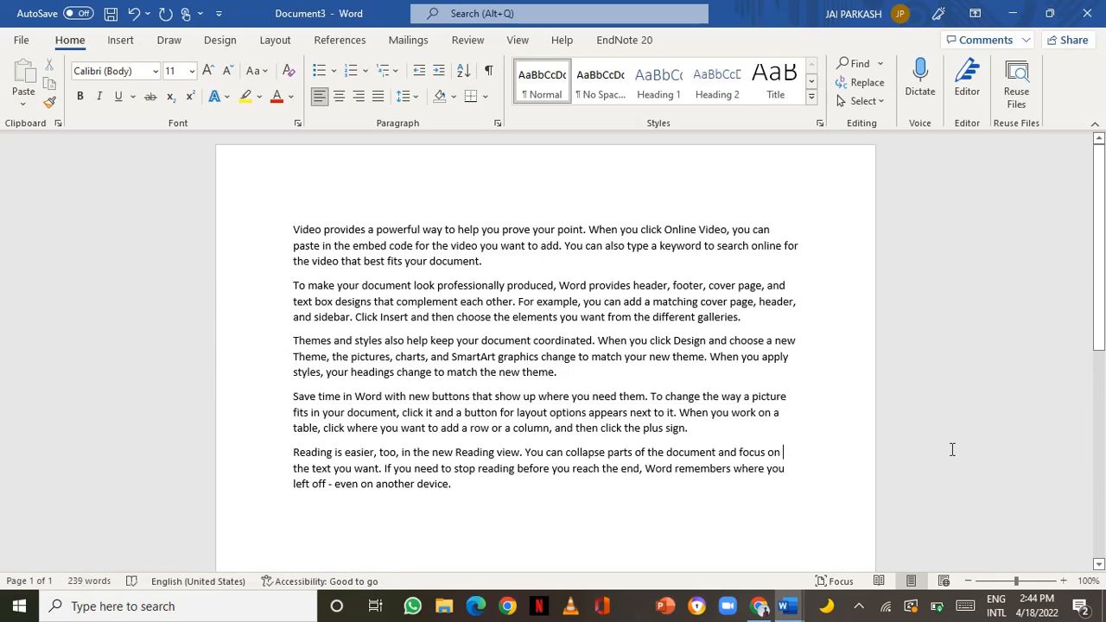
key("ctrl+a")
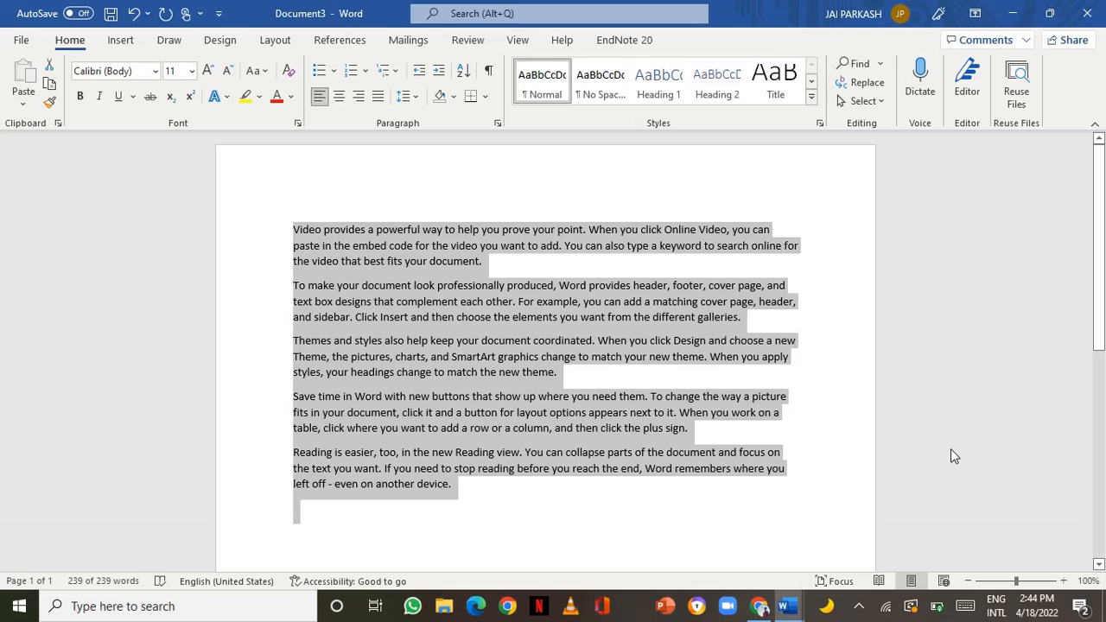
key("Delete")
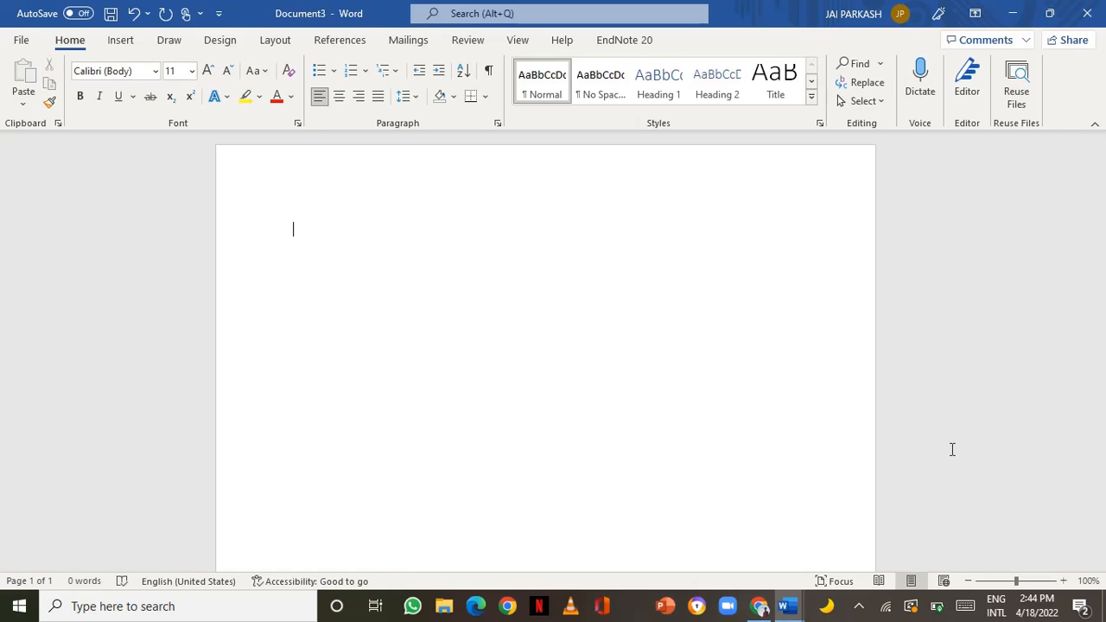
Try to generate sample text with the formula =rand(5 4)
type("=rand")
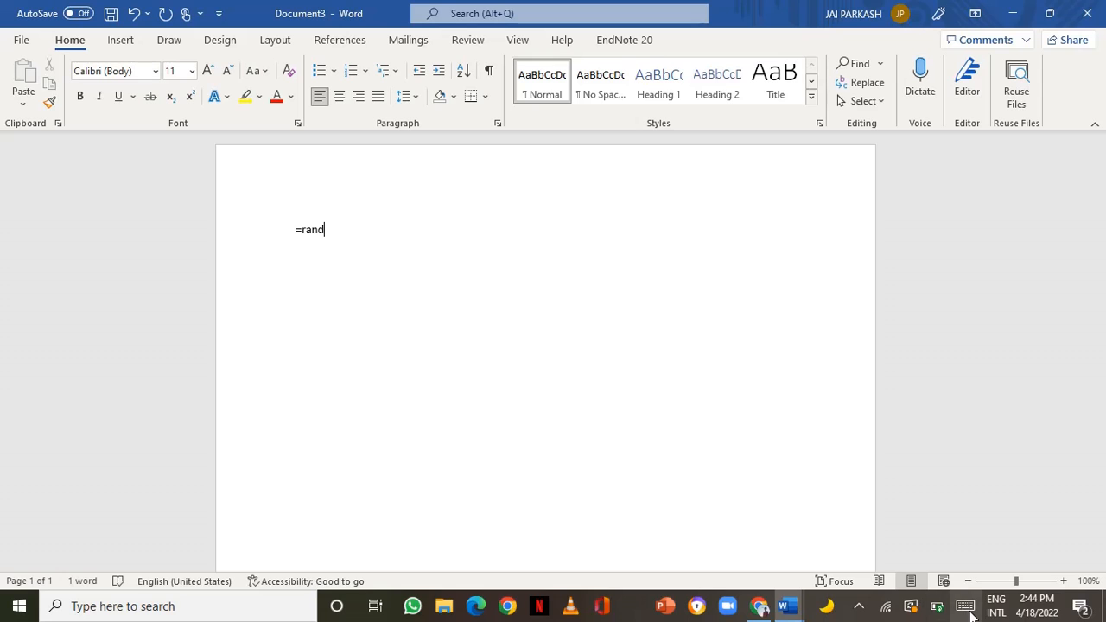
left_click(940, 606)
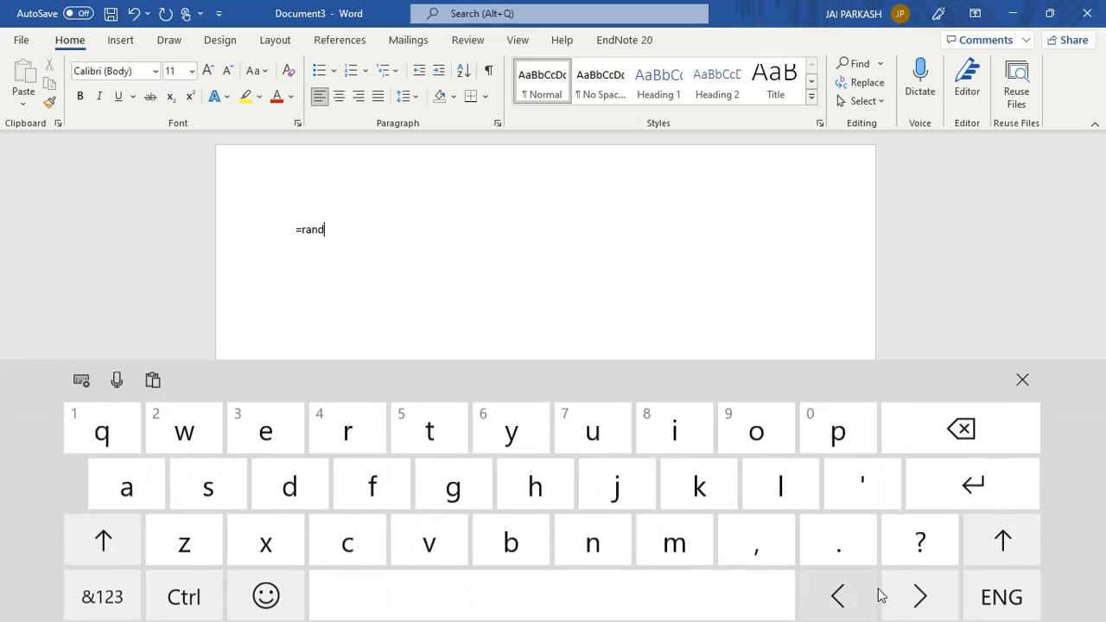
left_click(137, 615)
left_click(182, 501)
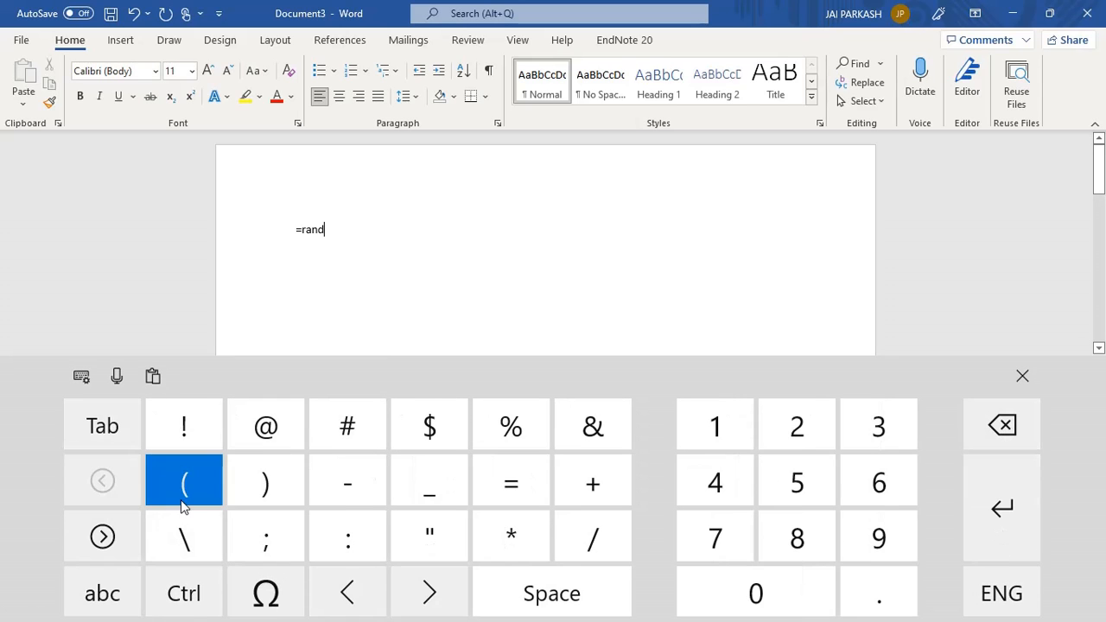
left_click(786, 483)
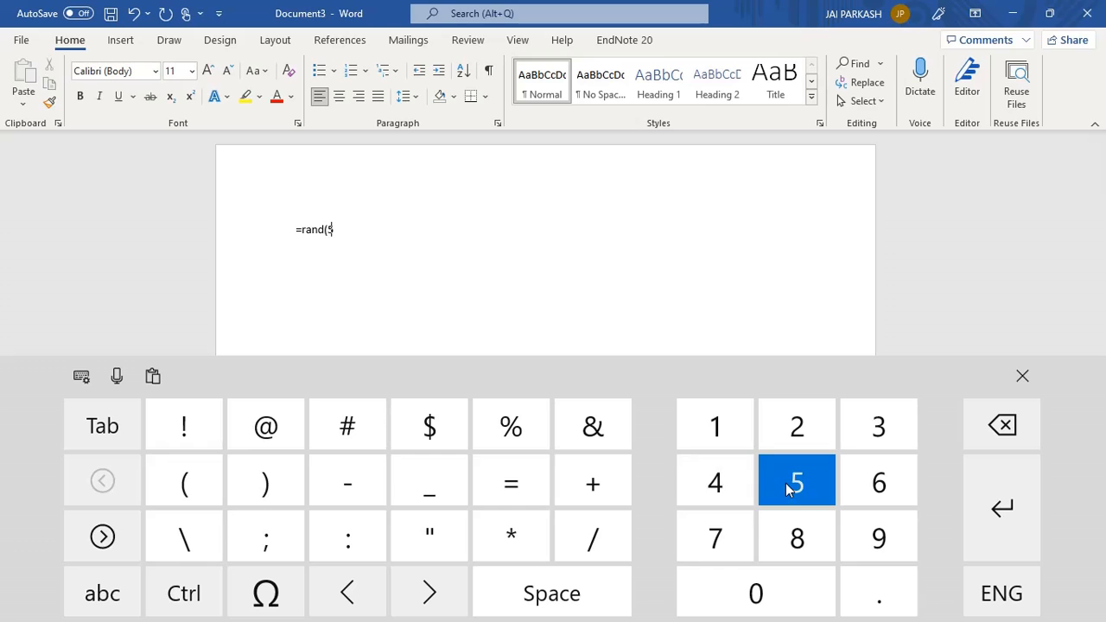
left_click(128, 596)
left_click_drag(746, 535, 240, 619)
left_click(104, 594)
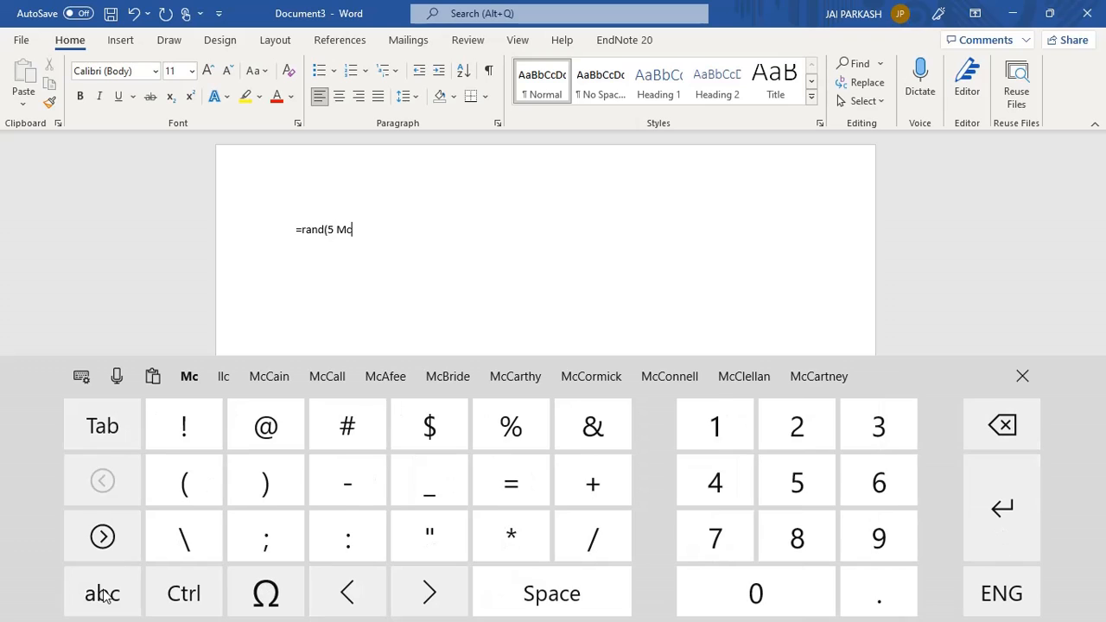
left_click(1002, 424)
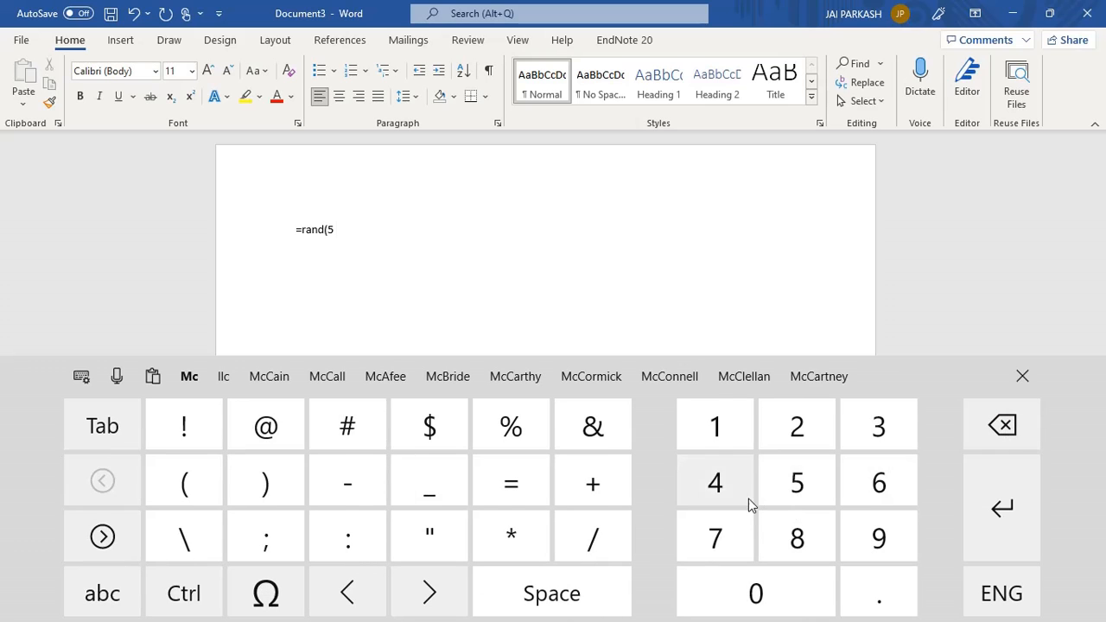
left_click(717, 486)
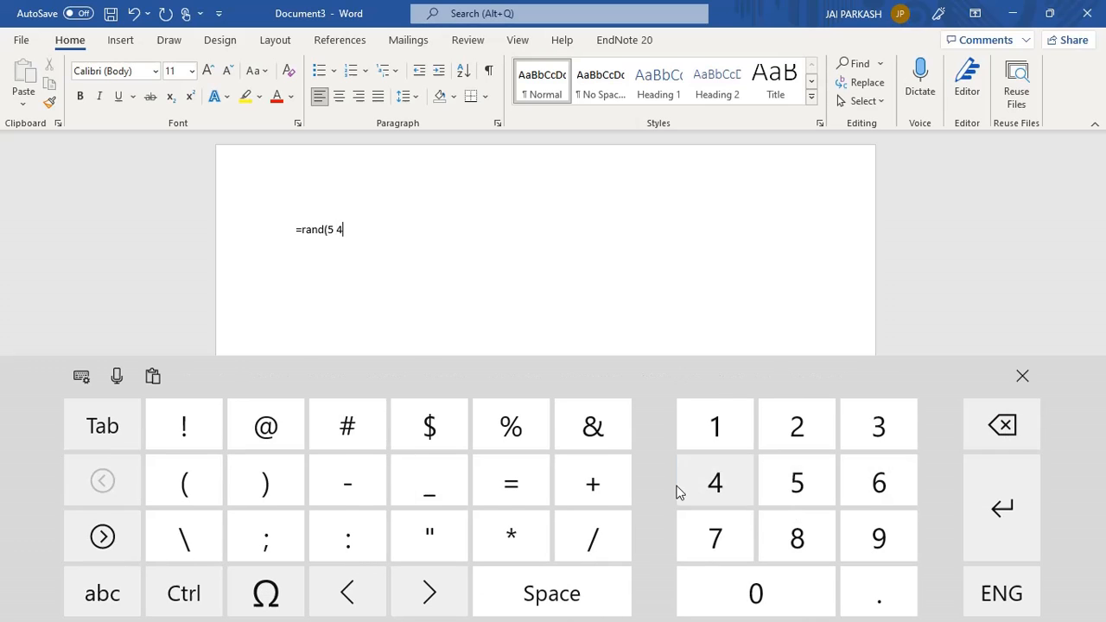
left_click(273, 487)
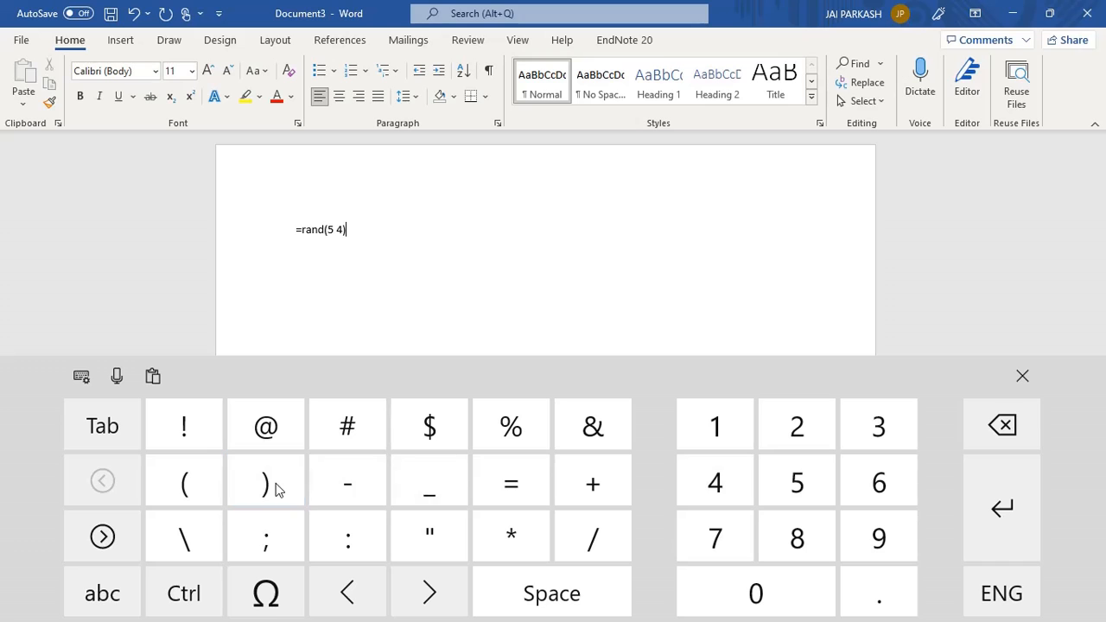
left_click(1023, 376)
key("Return")
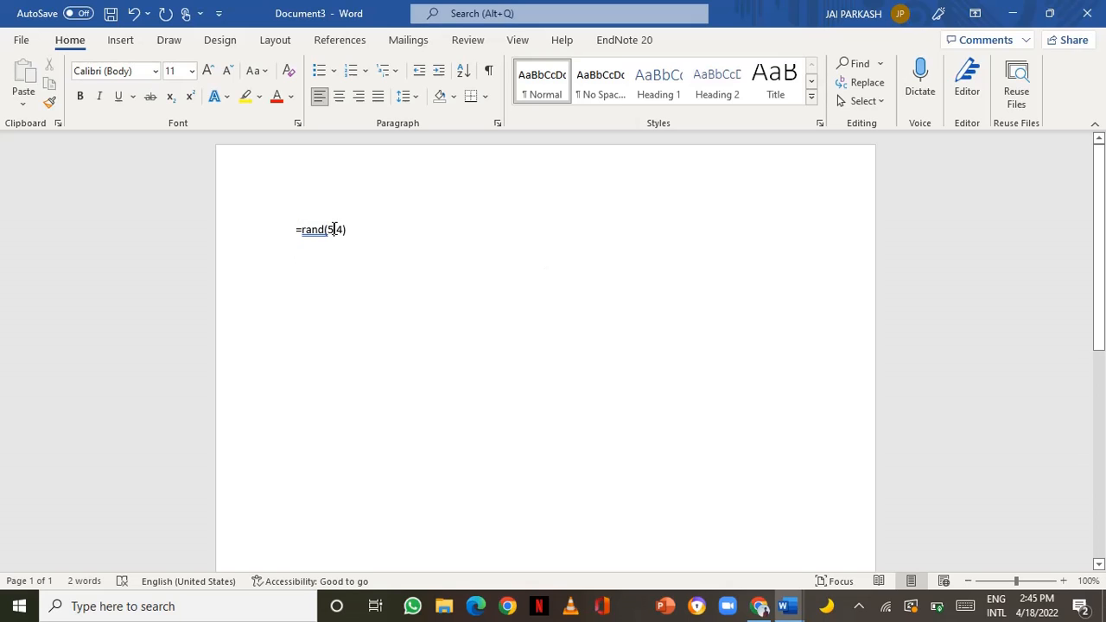
Correct the formula to =rand(5,4) by adding a comma between the numbers, and generate the sample paragraphs
left_click(335, 229)
type(",")
key("Return")
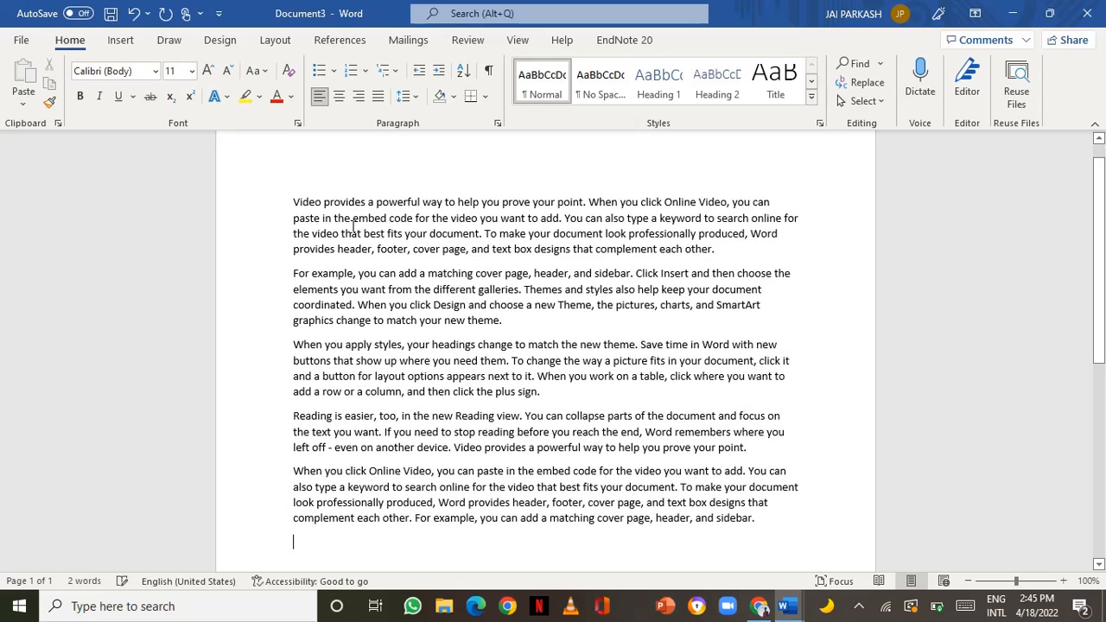
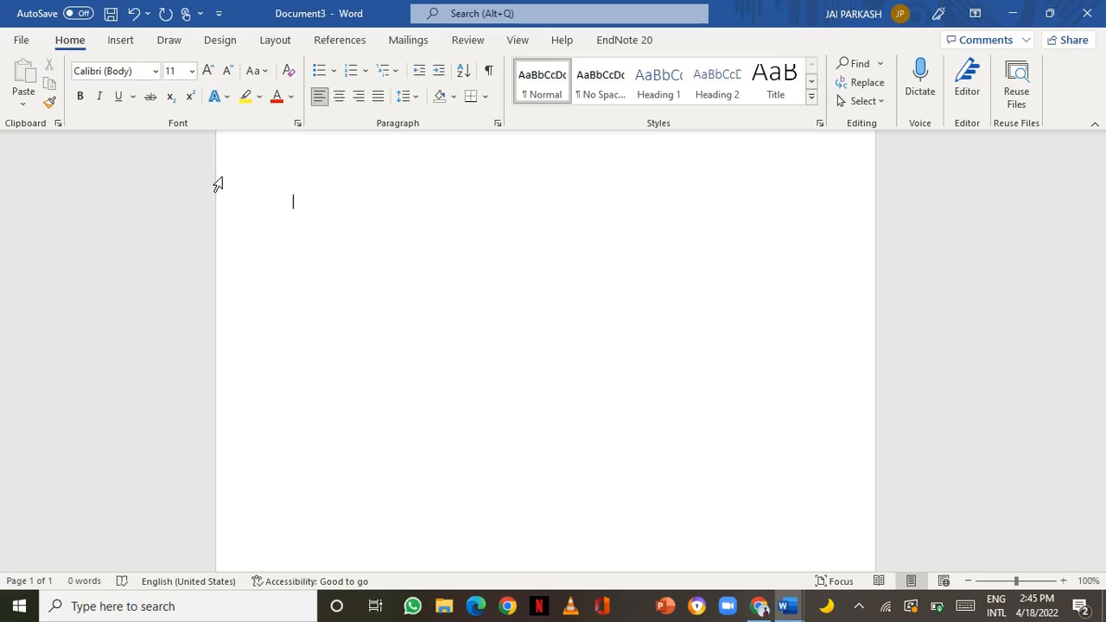
Enter the word "Assignment" on the first line of the emptied document
type("A")
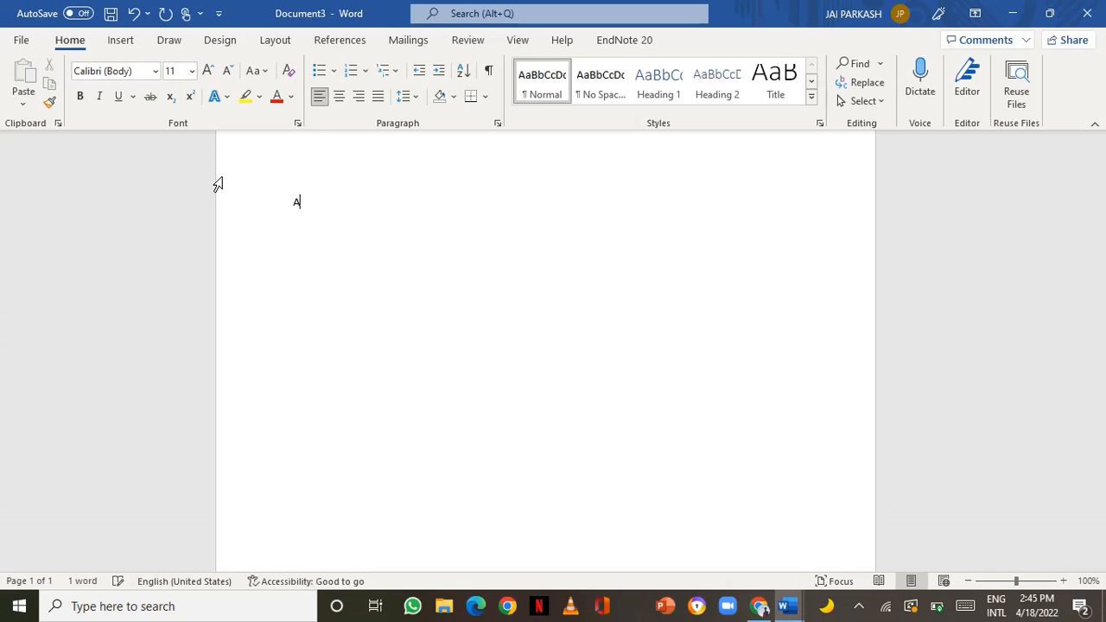
type("ssignment")
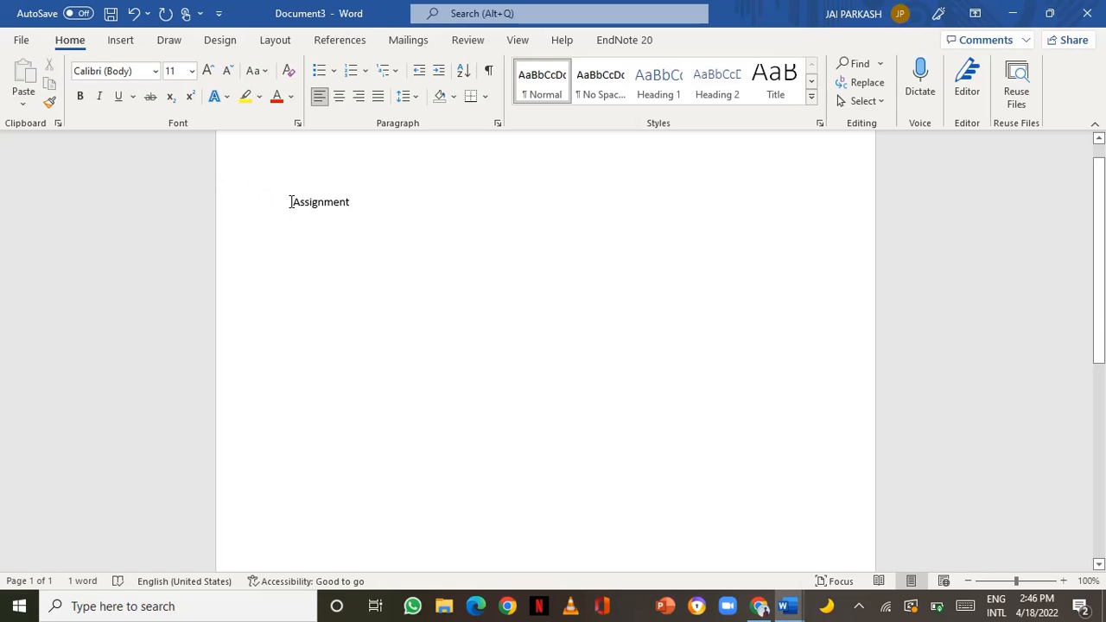
Centre the word "Assignment" on its line and set its font size to 14
left_click_drag(290, 202, 373, 207)
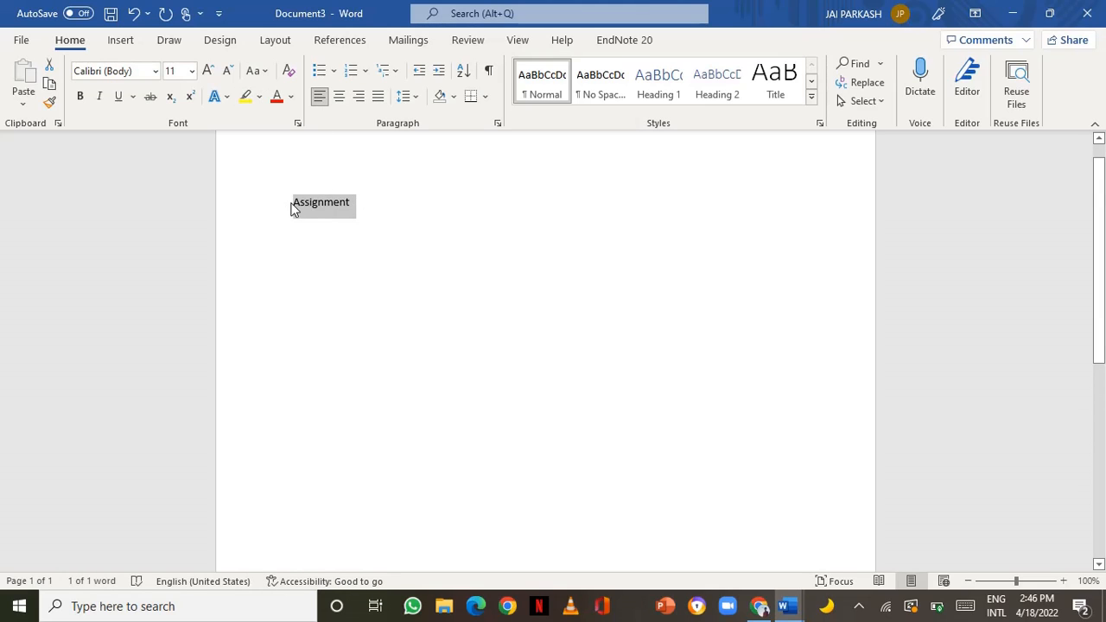
left_click(339, 97)
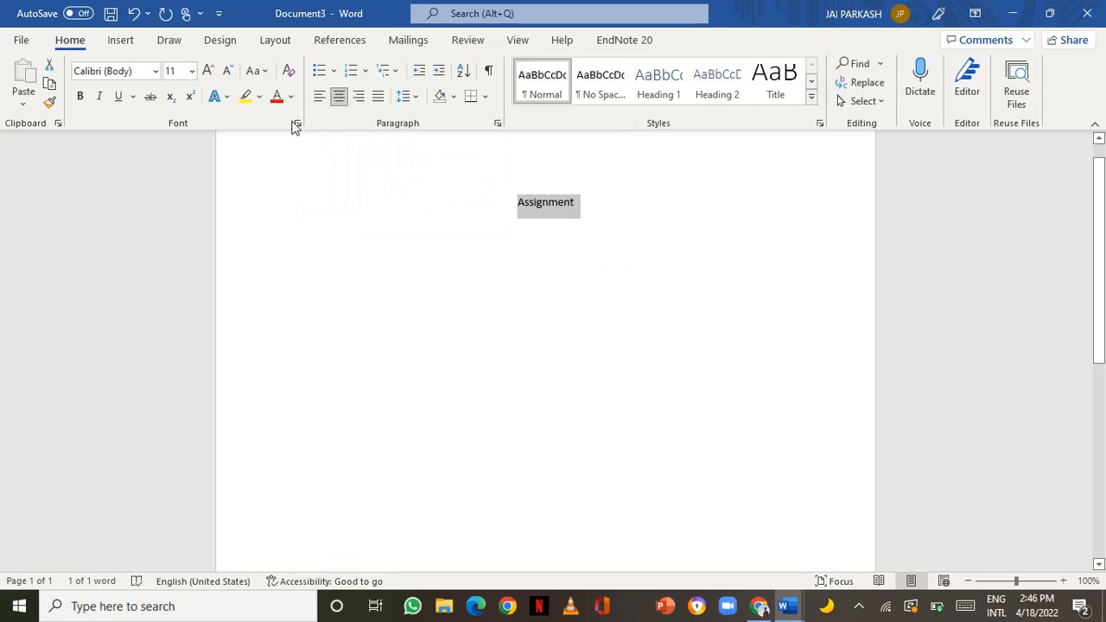
left_click(192, 71)
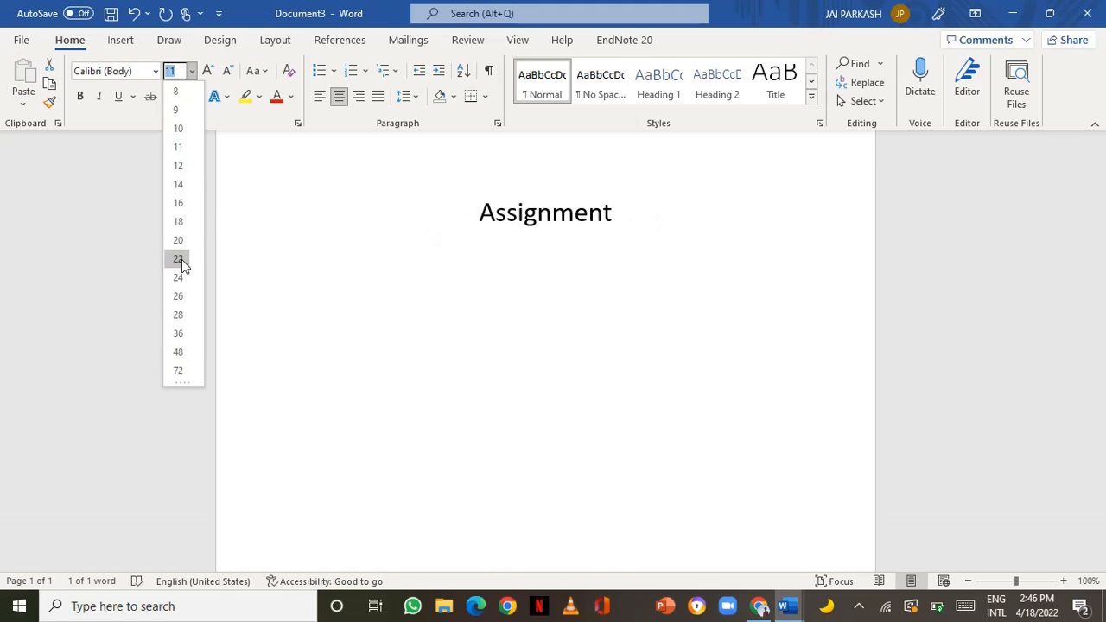
left_click(177, 185)
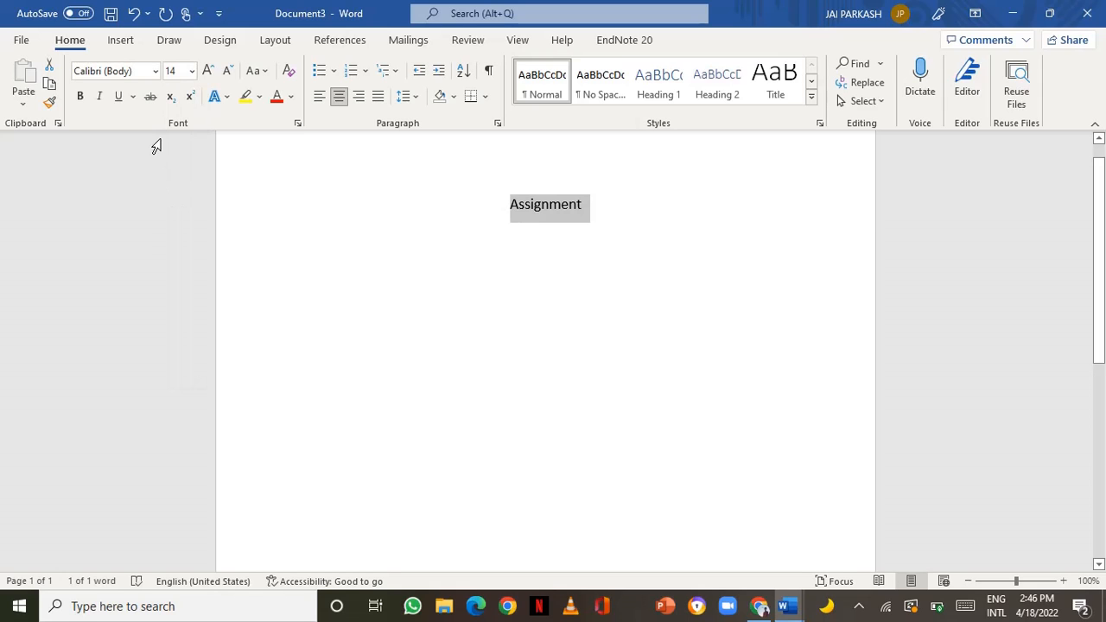
Make the "Assignment" heading bold and set its font to Times New Roman
left_click(79, 97)
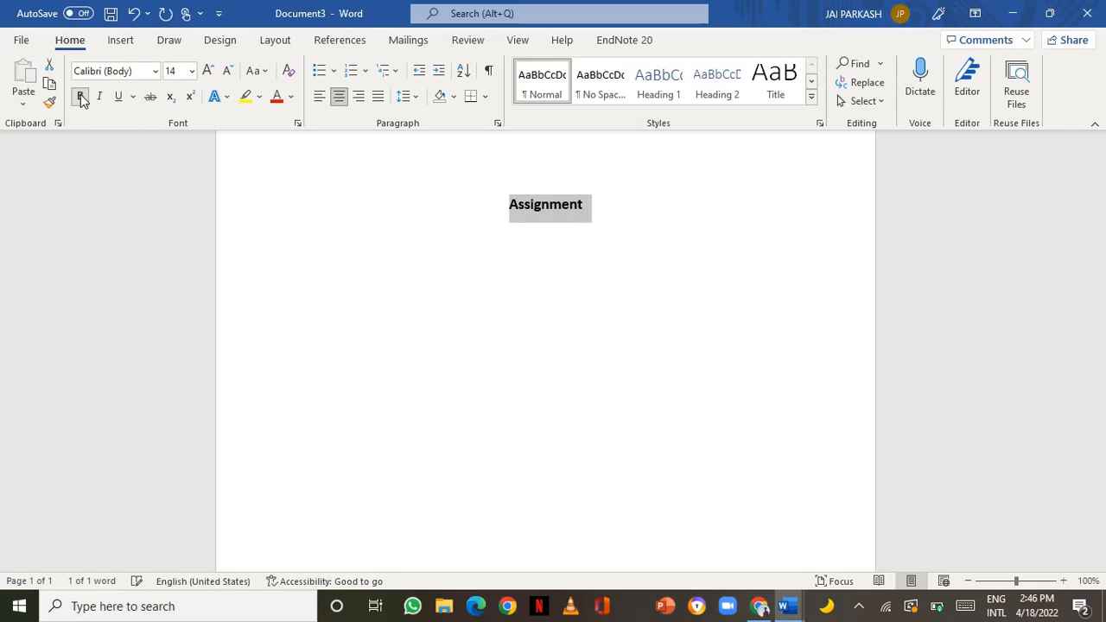
left_click(155, 71)
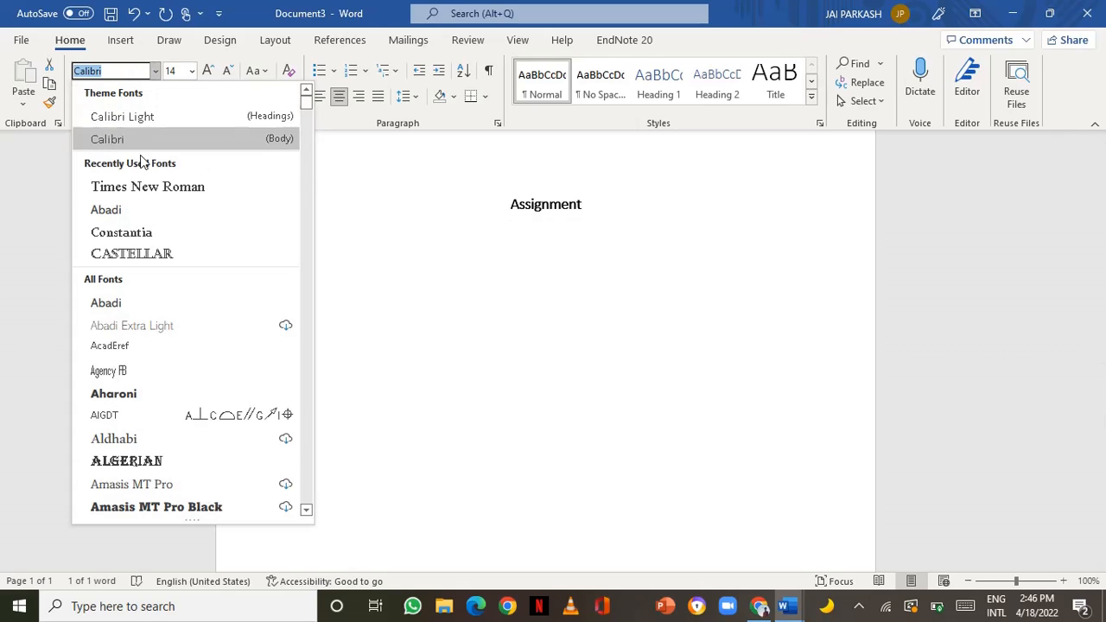
left_click(143, 187)
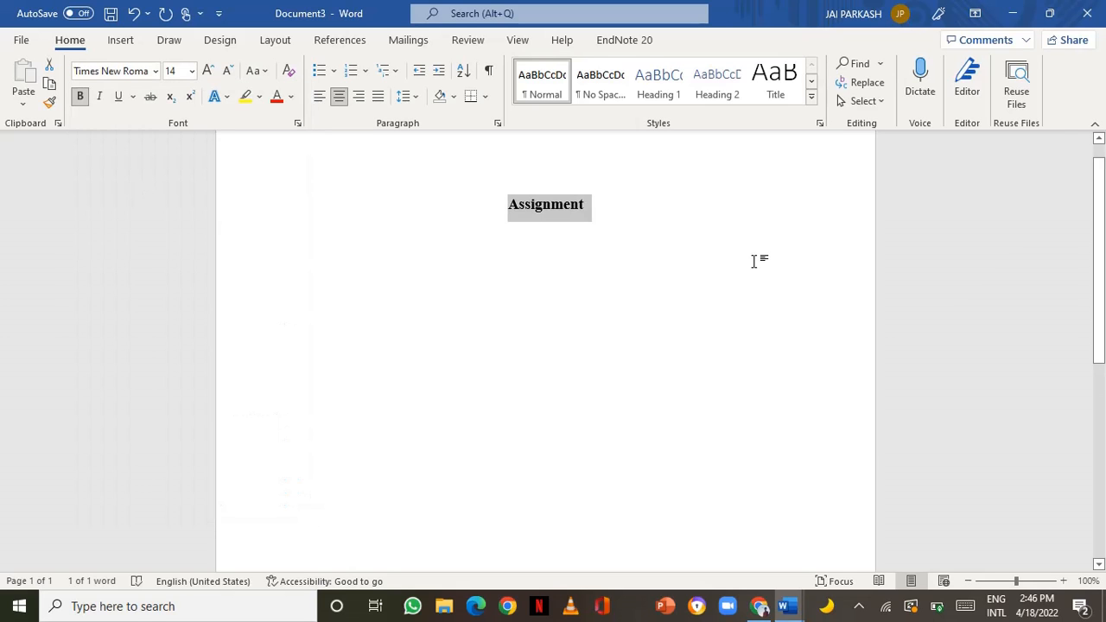
left_click(672, 217)
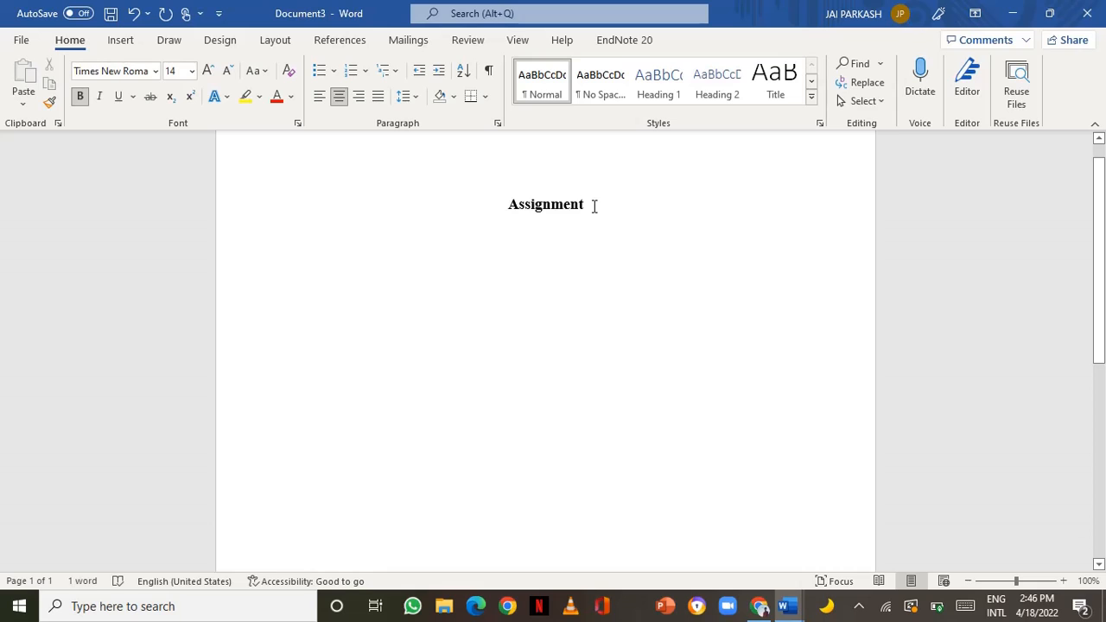
Start a left-aligned paragraph below the heading with the word "In"
key("Return")
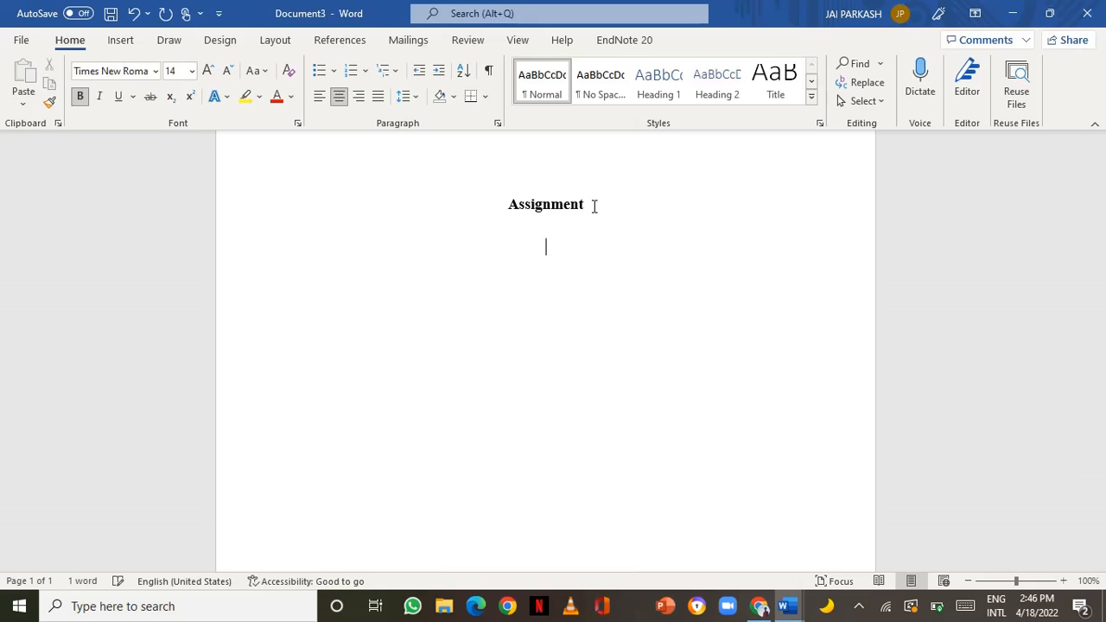
left_click(320, 98)
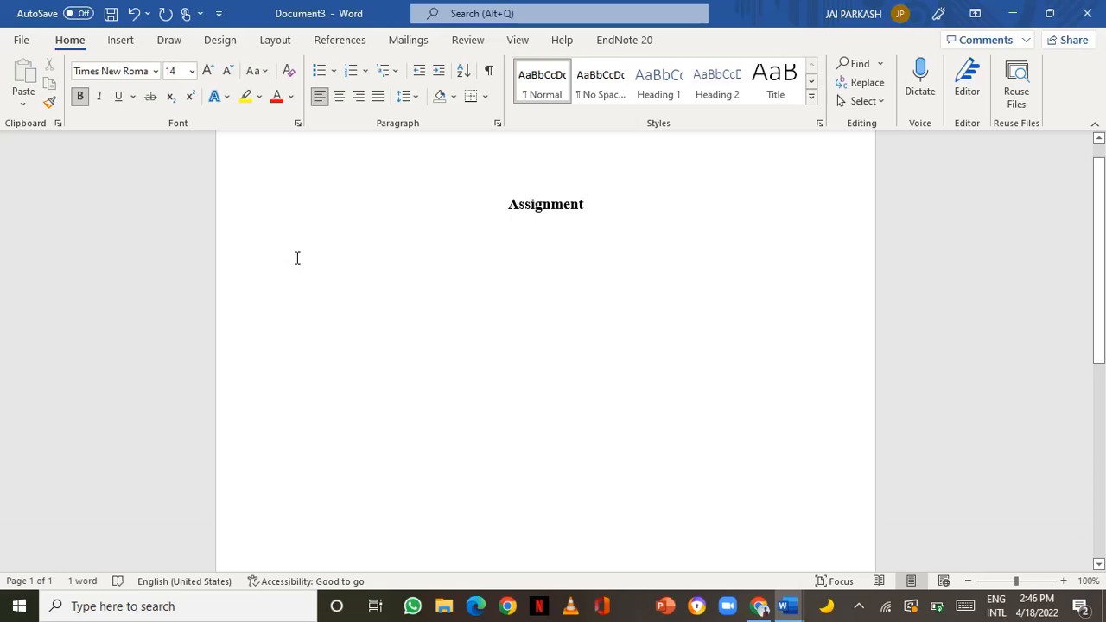
type("I")
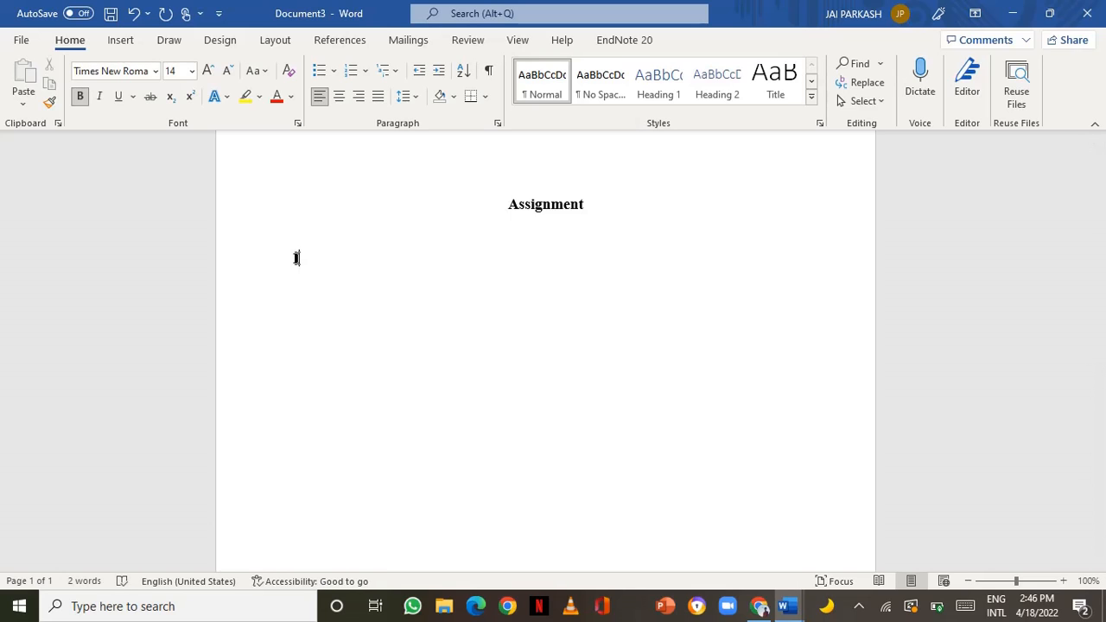
type("n")
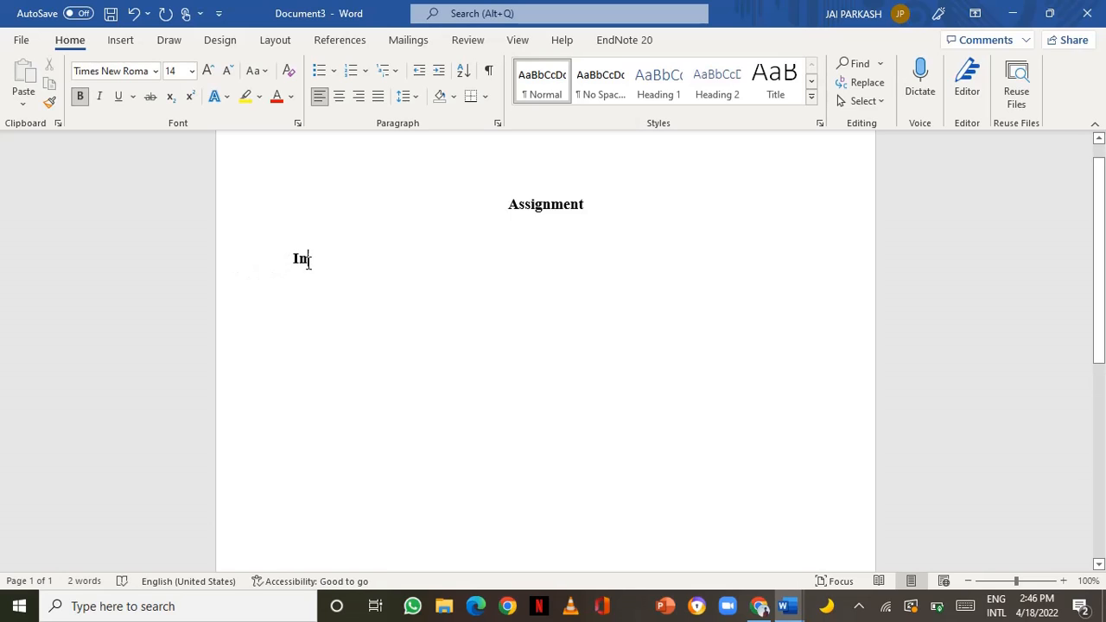
Remove the bold from "In" and continue the line to read "In this test we have found that the percentage of chlorine in the chemical"
left_click_drag(309, 261, 280, 257)
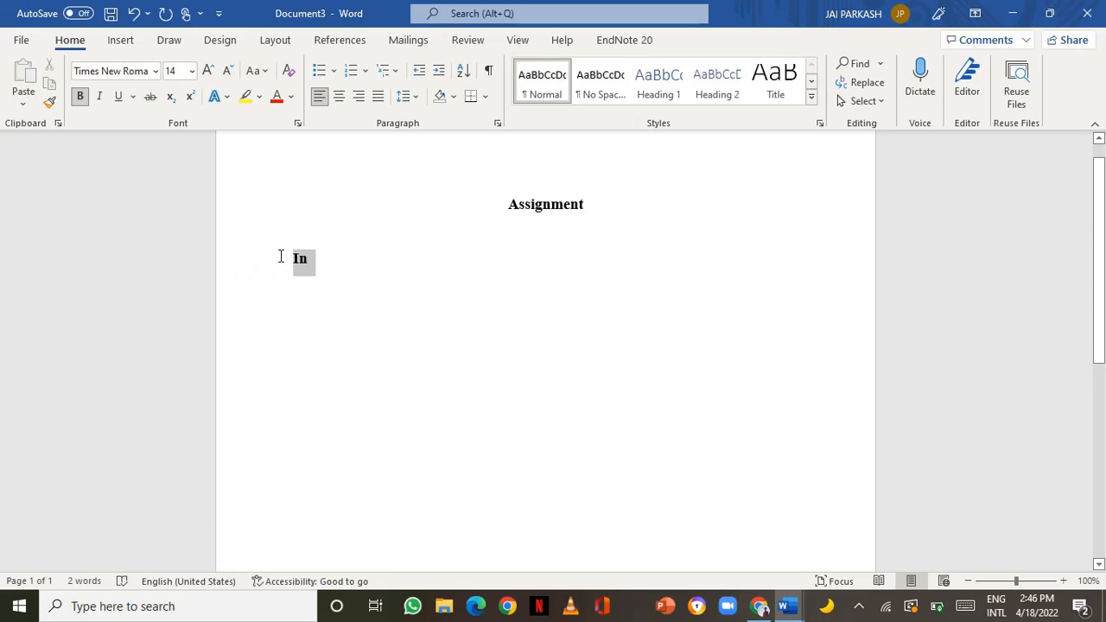
left_click(80, 96)
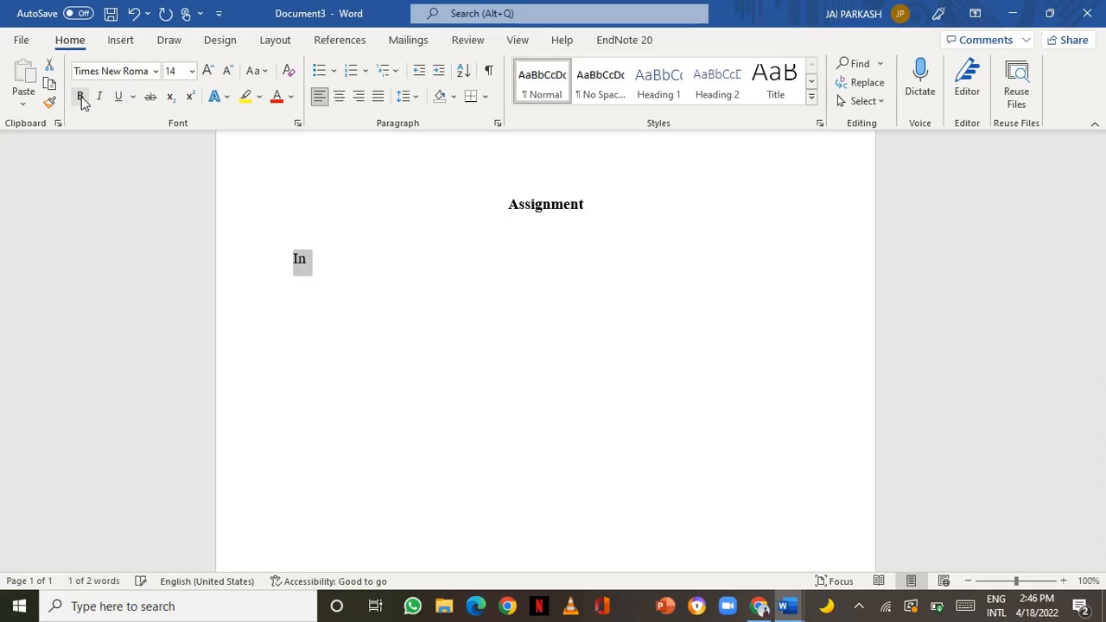
left_click(309, 261)
type("thi")
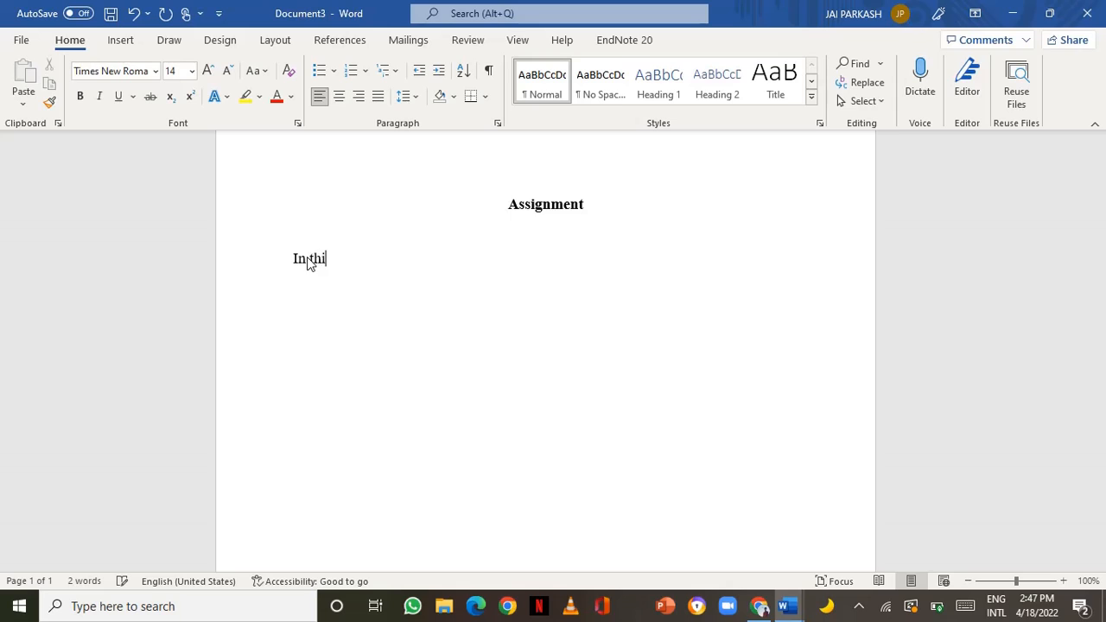
type("s test we have foun")
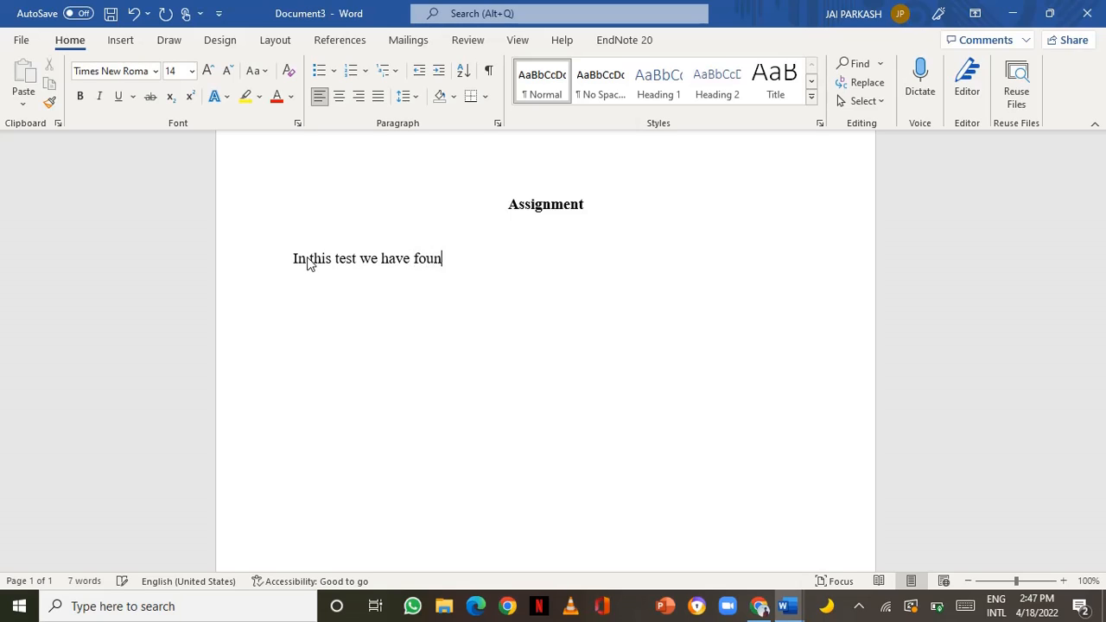
type("d that the perce")
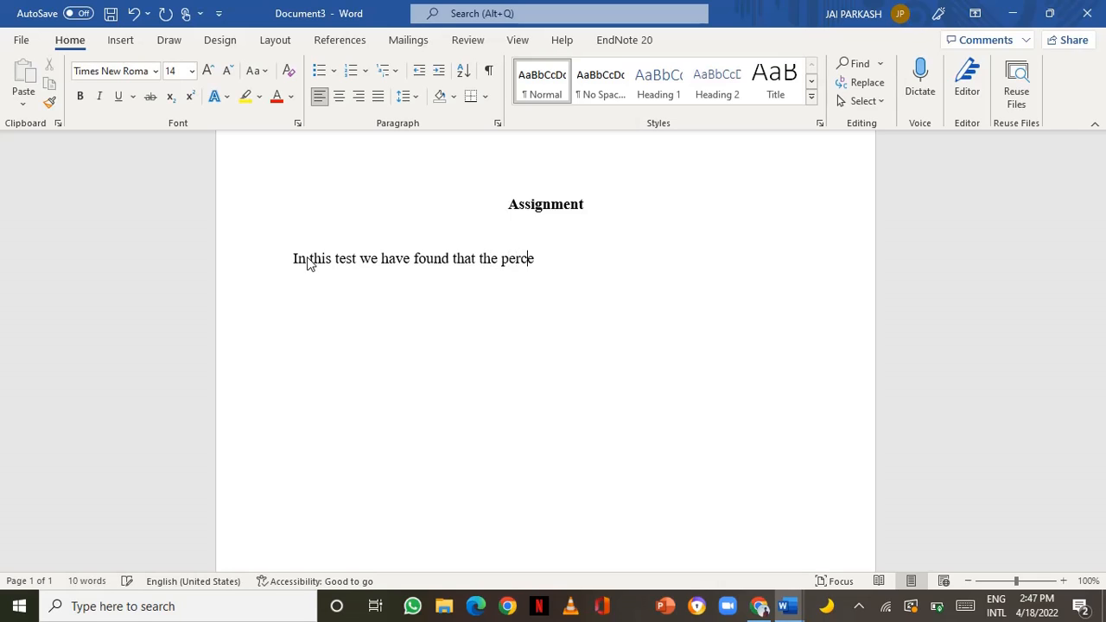
type("ntage of chlo")
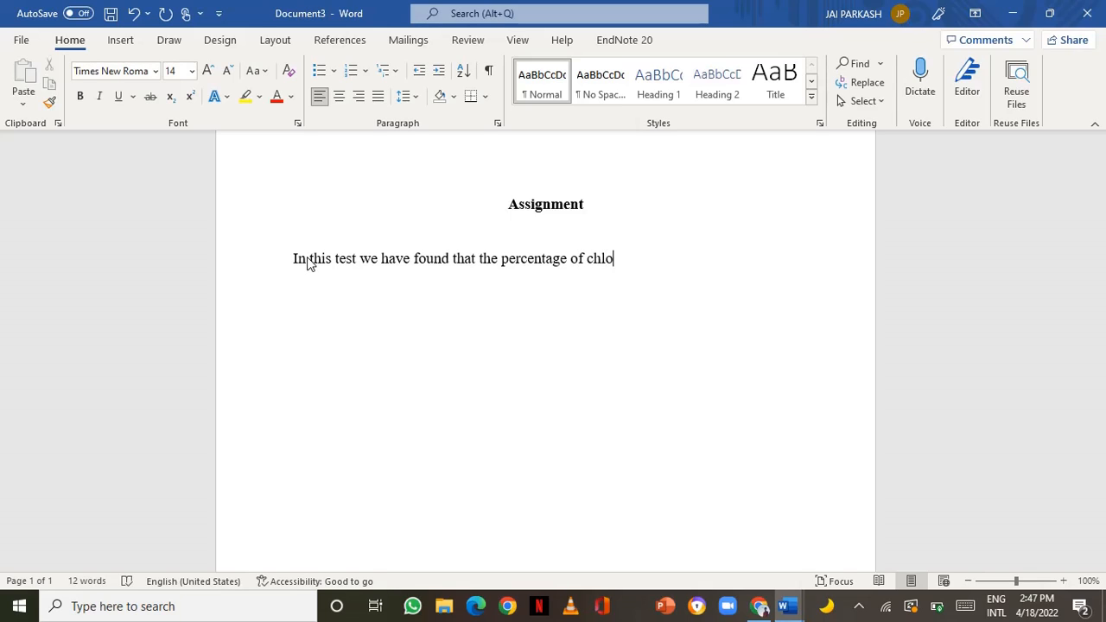
type("rine in the che")
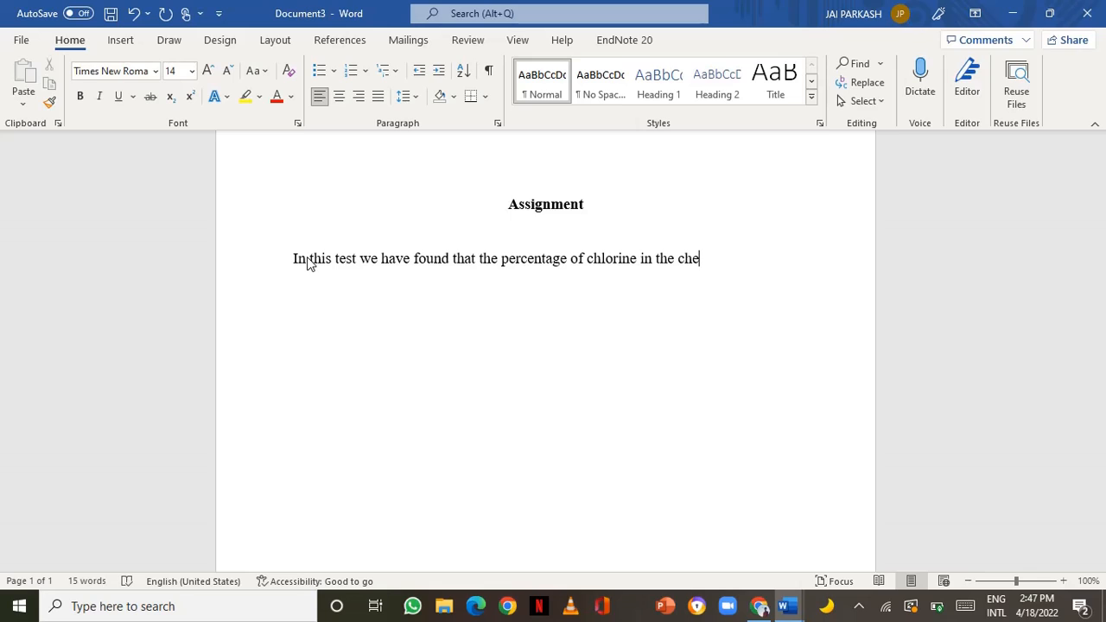
type("mical")
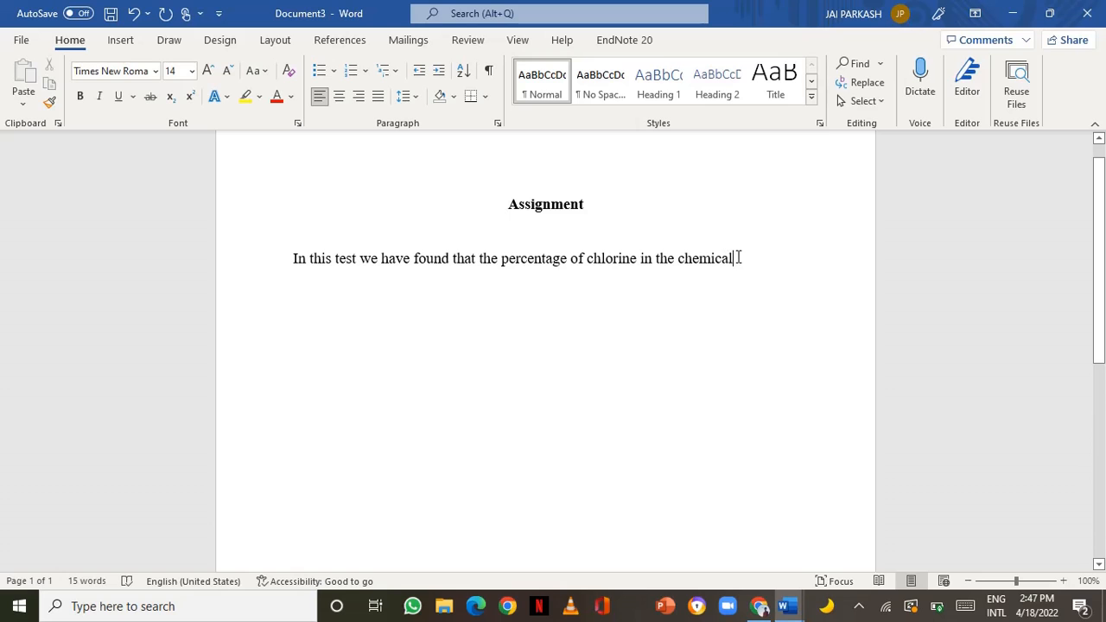
Set the font size of the sentence below the heading to 12
left_click_drag(739, 259, 280, 285)
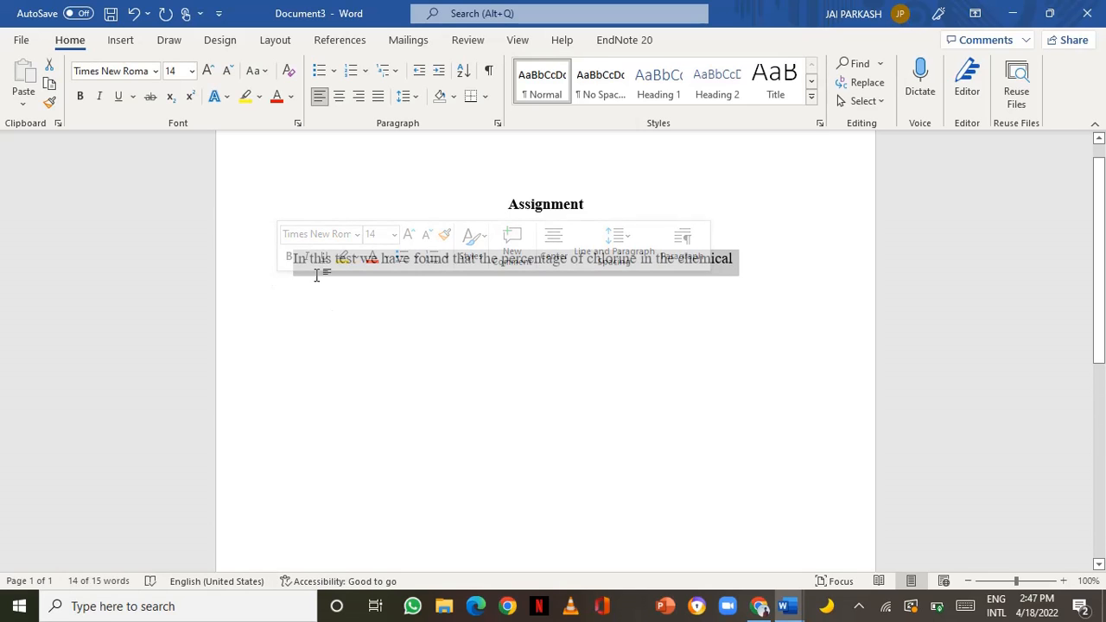
left_click(191, 71)
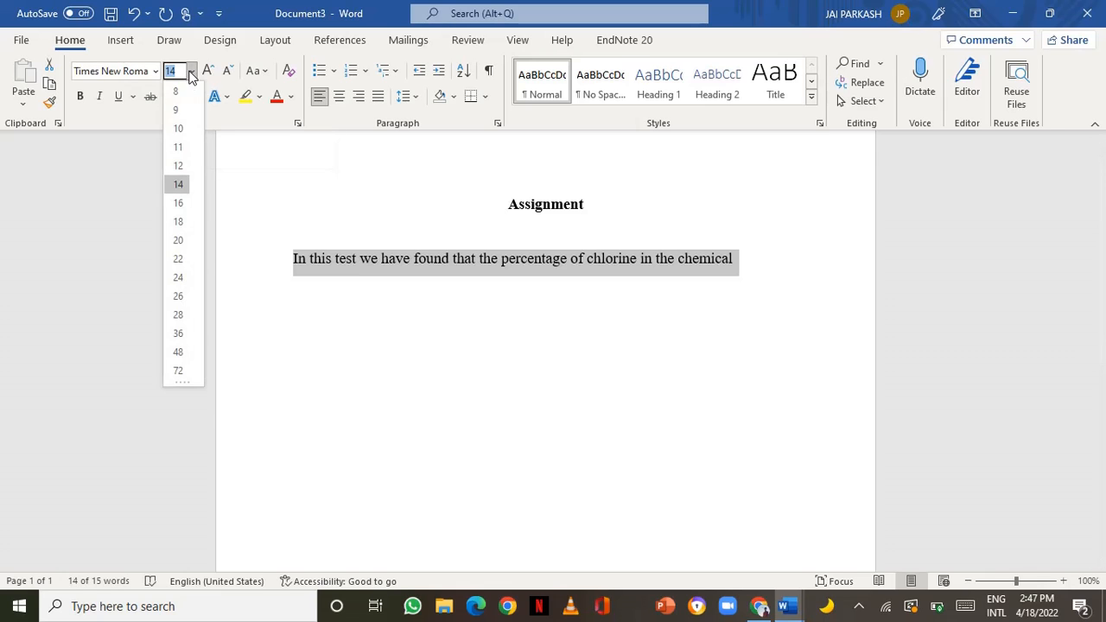
left_click(179, 165)
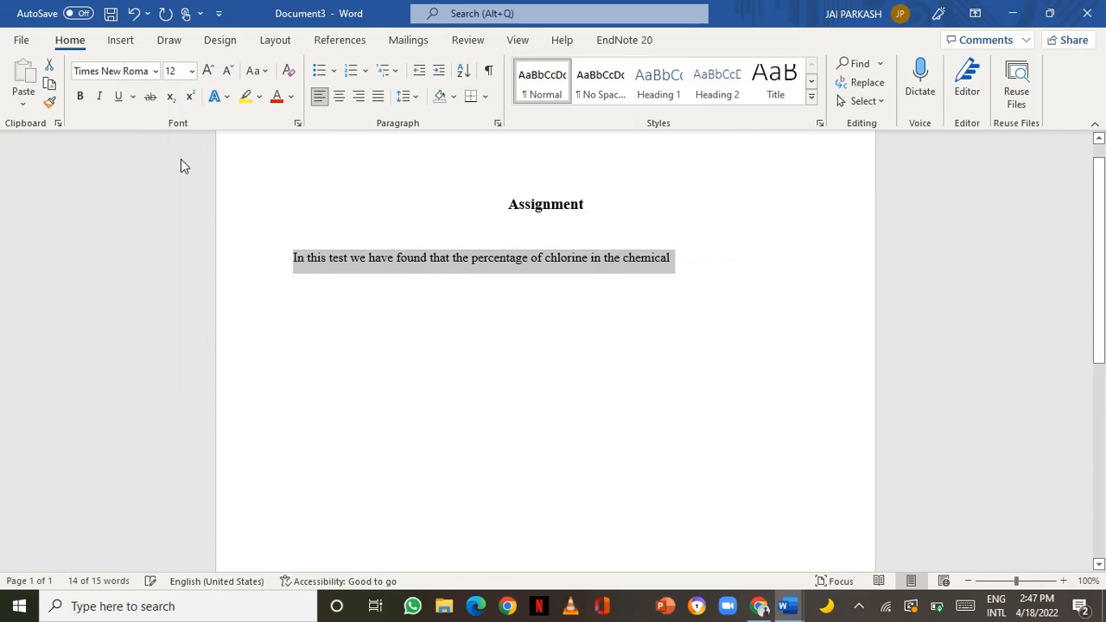
left_click(725, 271)
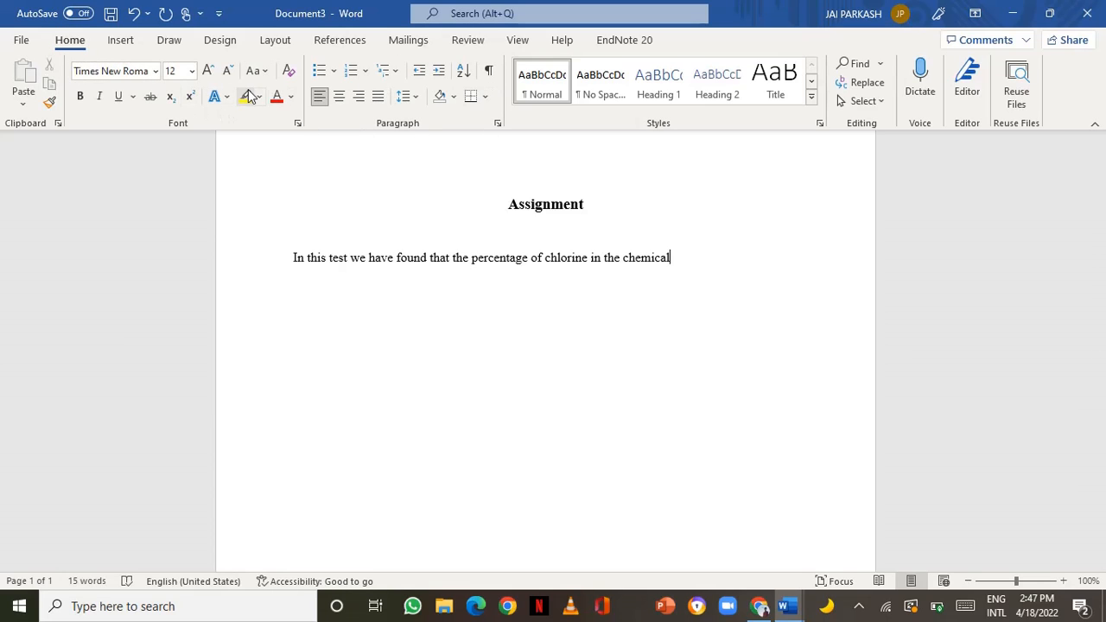
Try centred, justified and right alignment on the sentence, and return it to left alignment
left_click(338, 100)
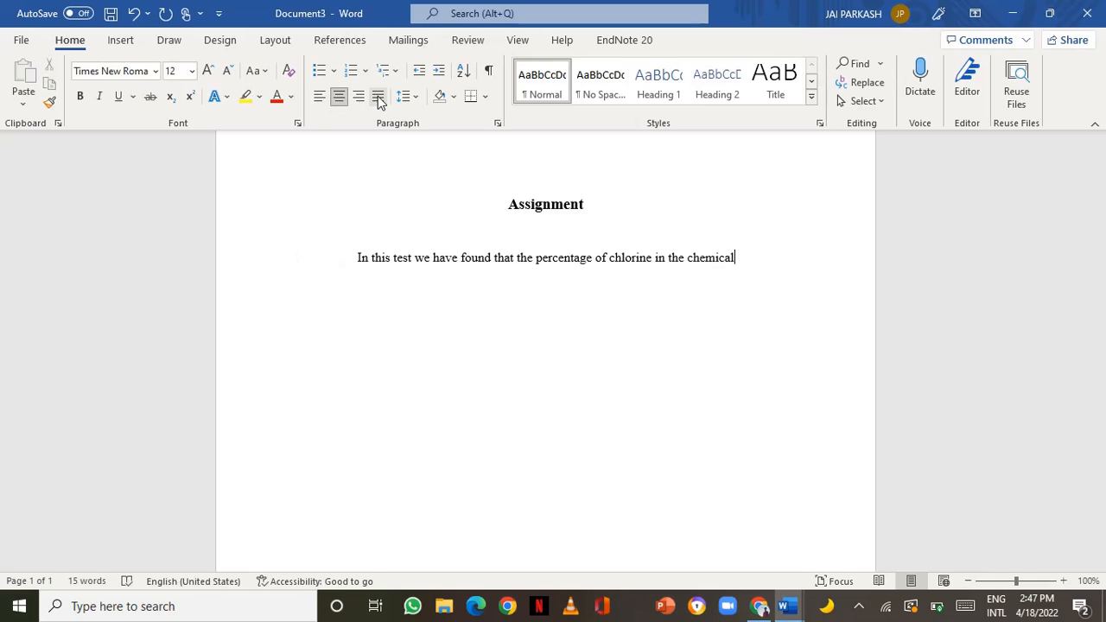
left_click(378, 98)
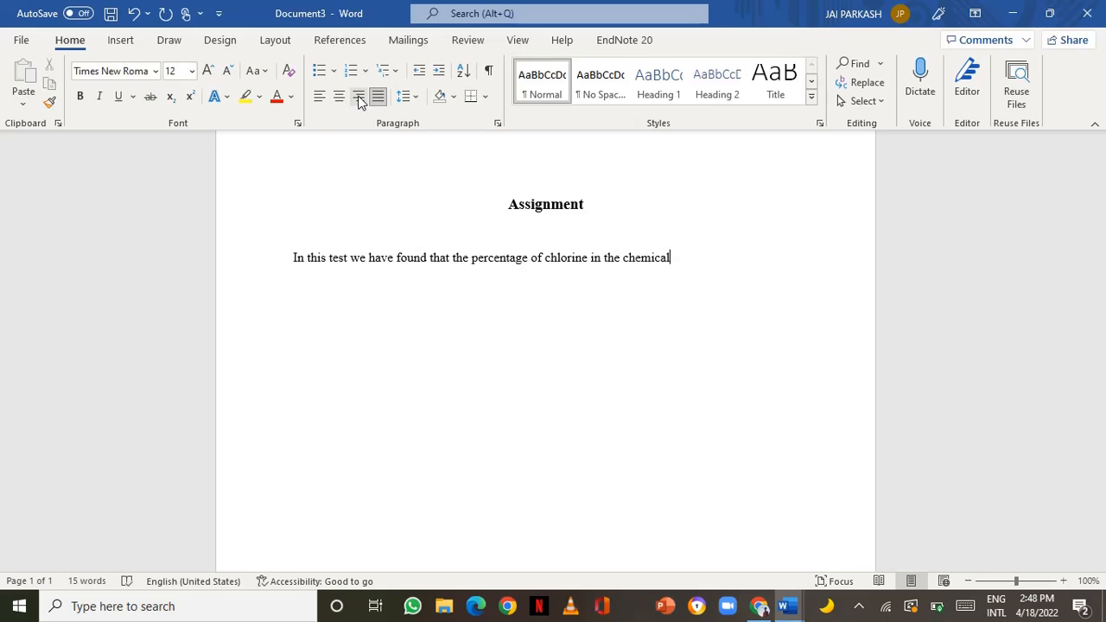
left_click(359, 97)
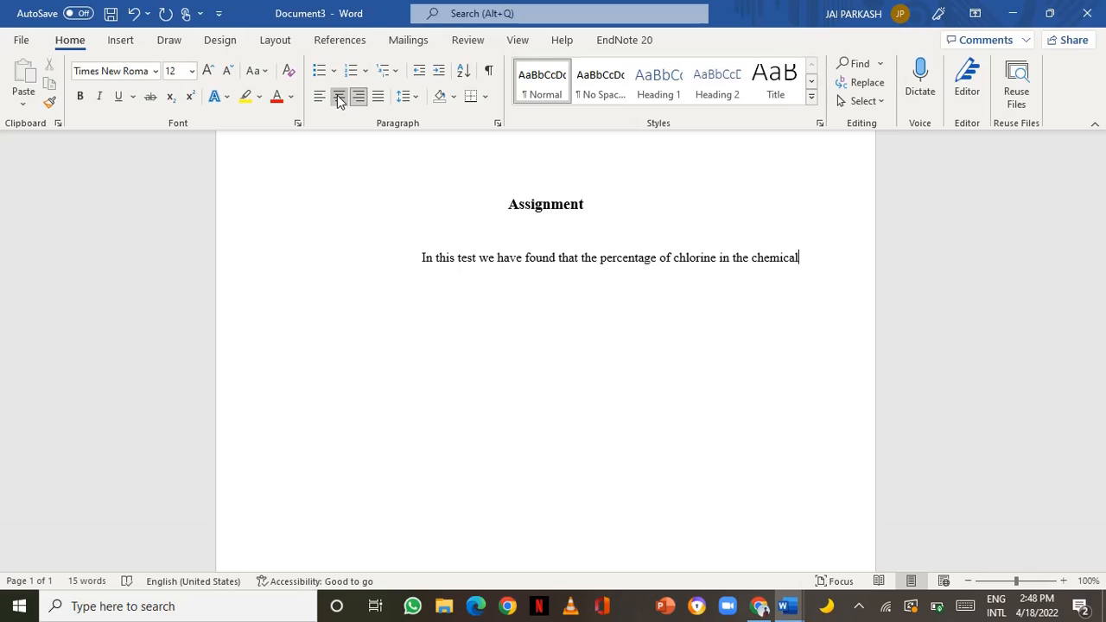
left_click(340, 99)
left_click(319, 99)
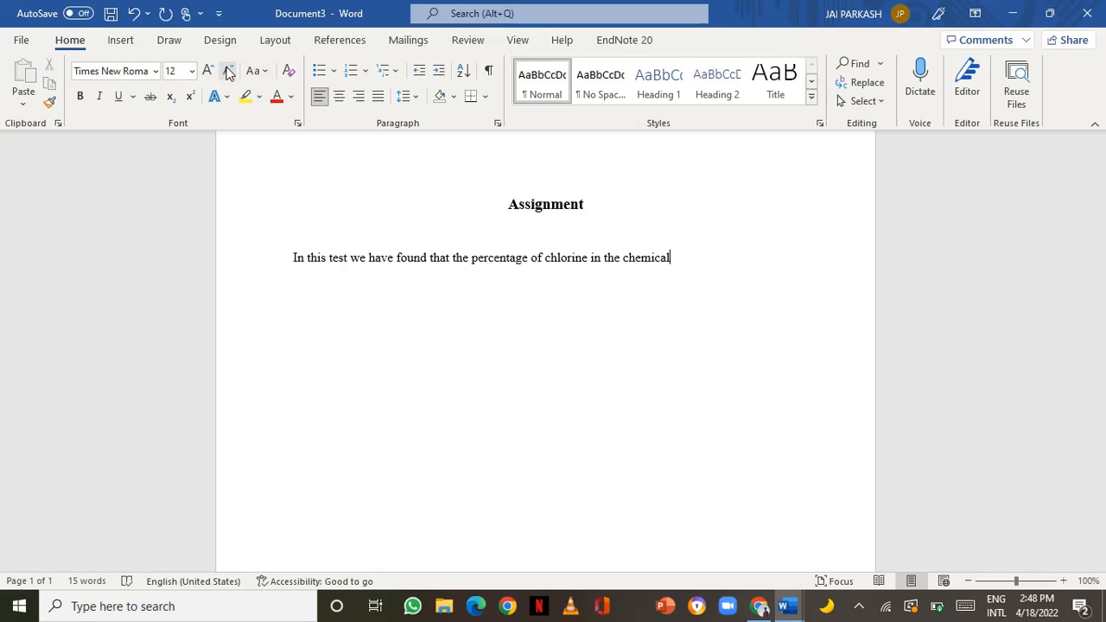
Try to apply a text effect with a thin blue outline to the sentence below the heading
left_click(216, 97)
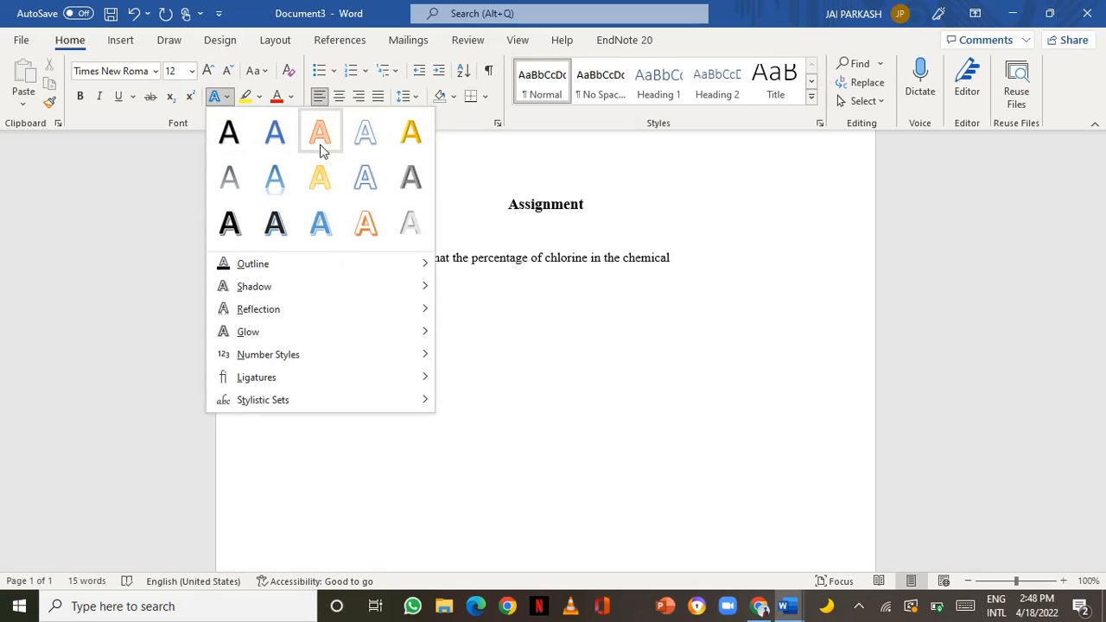
left_click(366, 140)
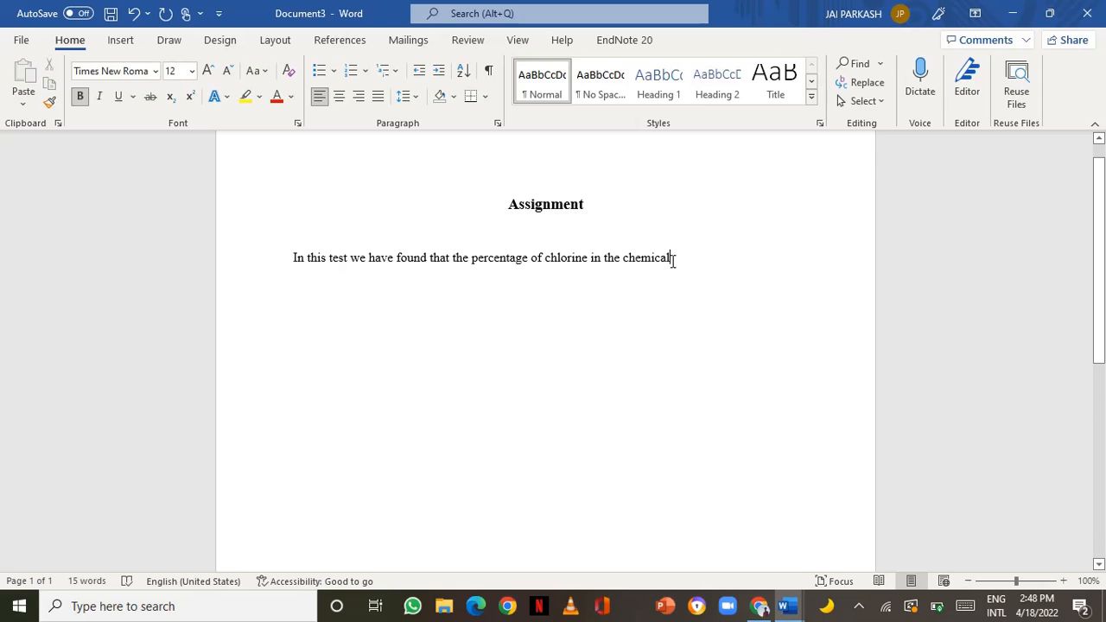
left_click_drag(672, 258, 420, 272)
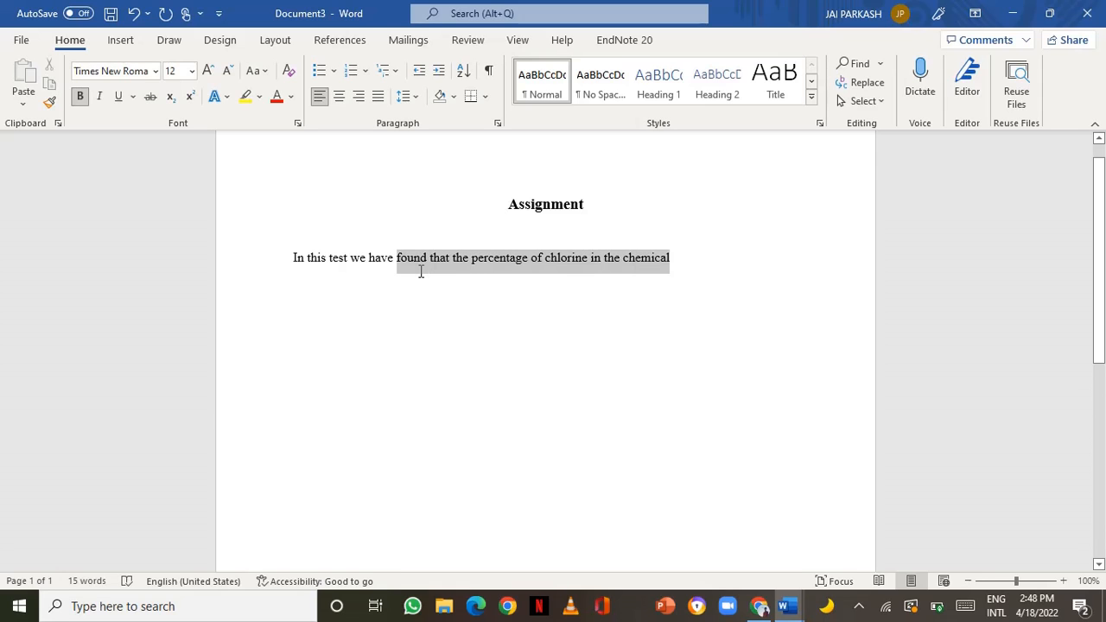
left_click(286, 256)
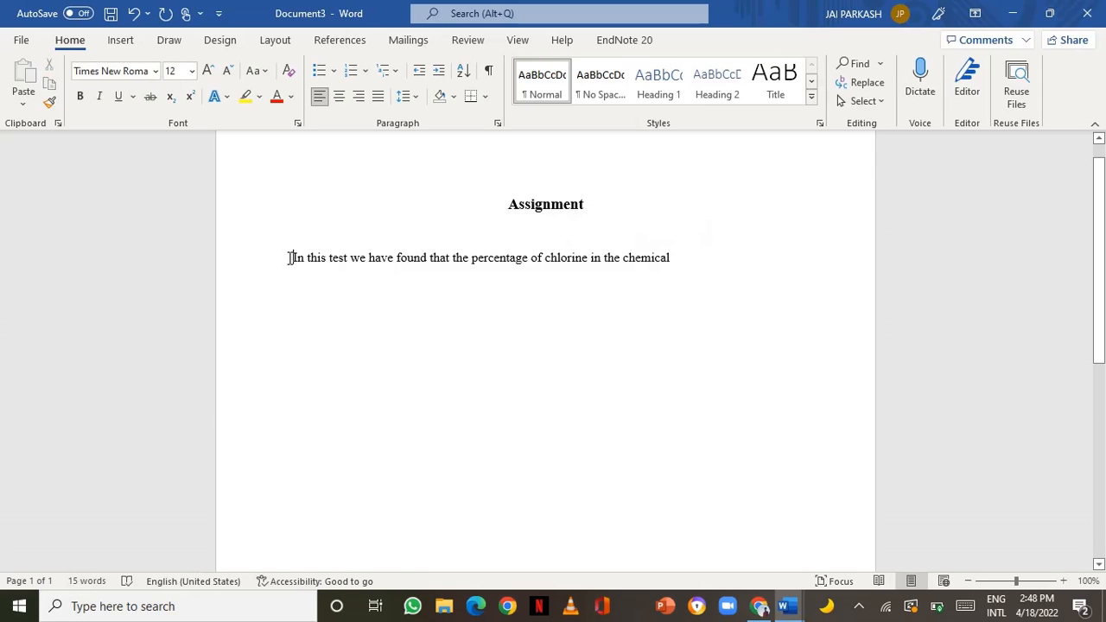
Preview text effects on the "Assignment" heading and highlight it in yellow
left_click_drag(287, 256, 219, 102)
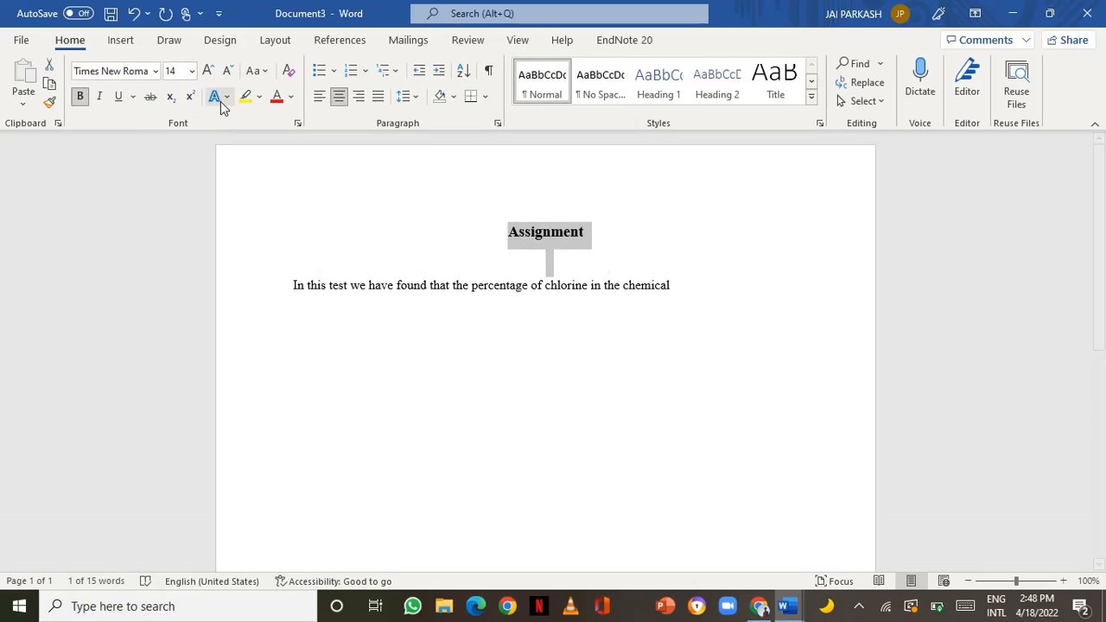
left_click(216, 98)
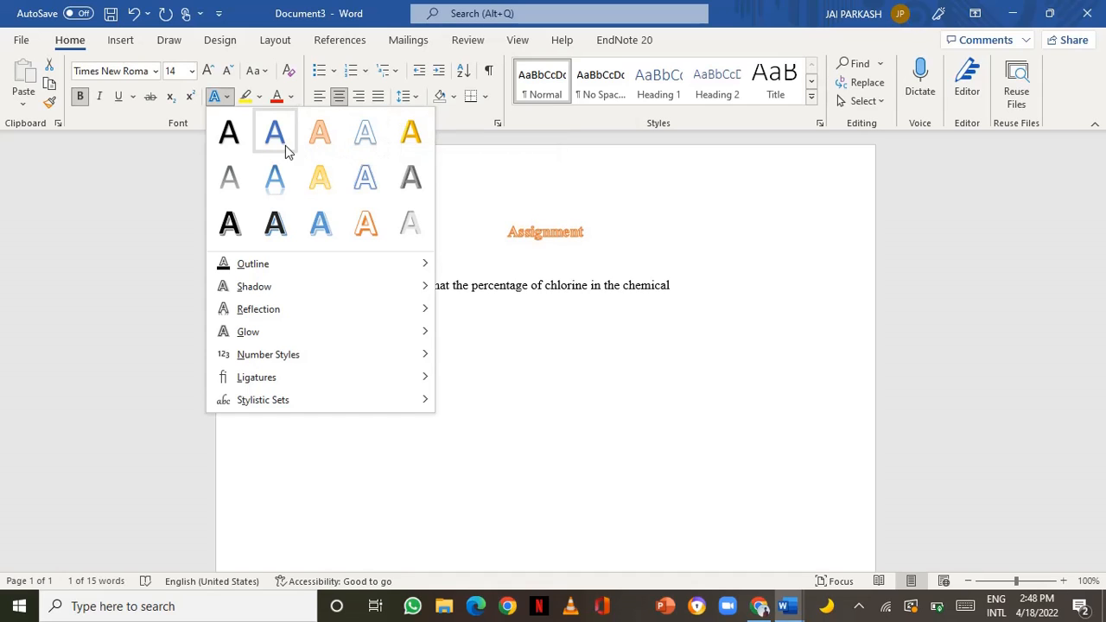
left_click(244, 97)
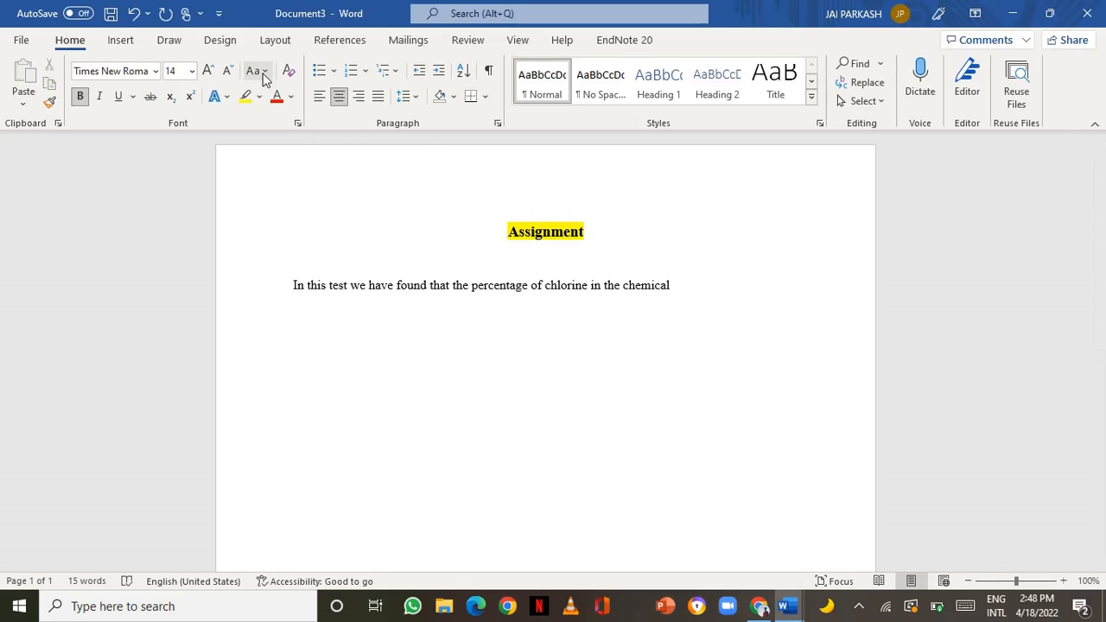
Insert the picture file "auto" from this device's Downloads folder below the chlorine sentence
left_click(121, 40)
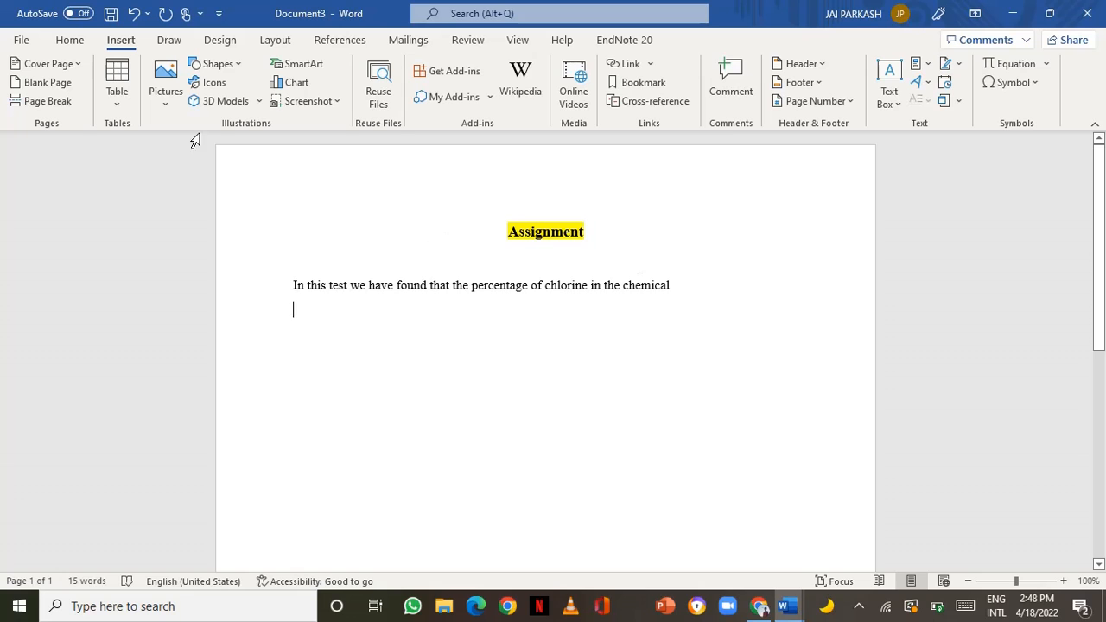
left_click(175, 104)
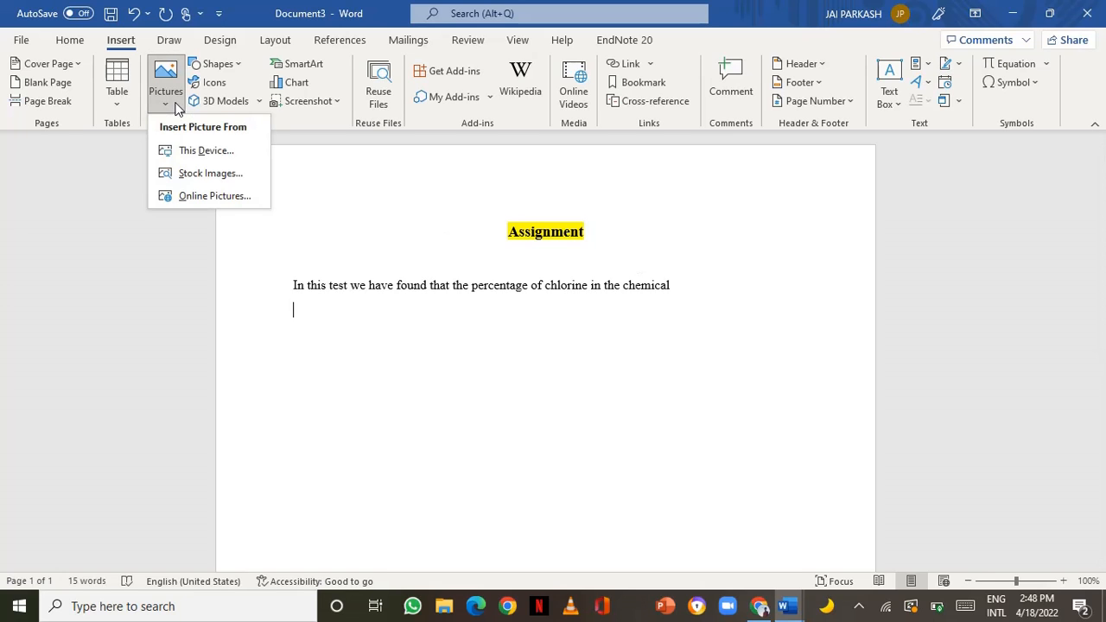
left_click(207, 149)
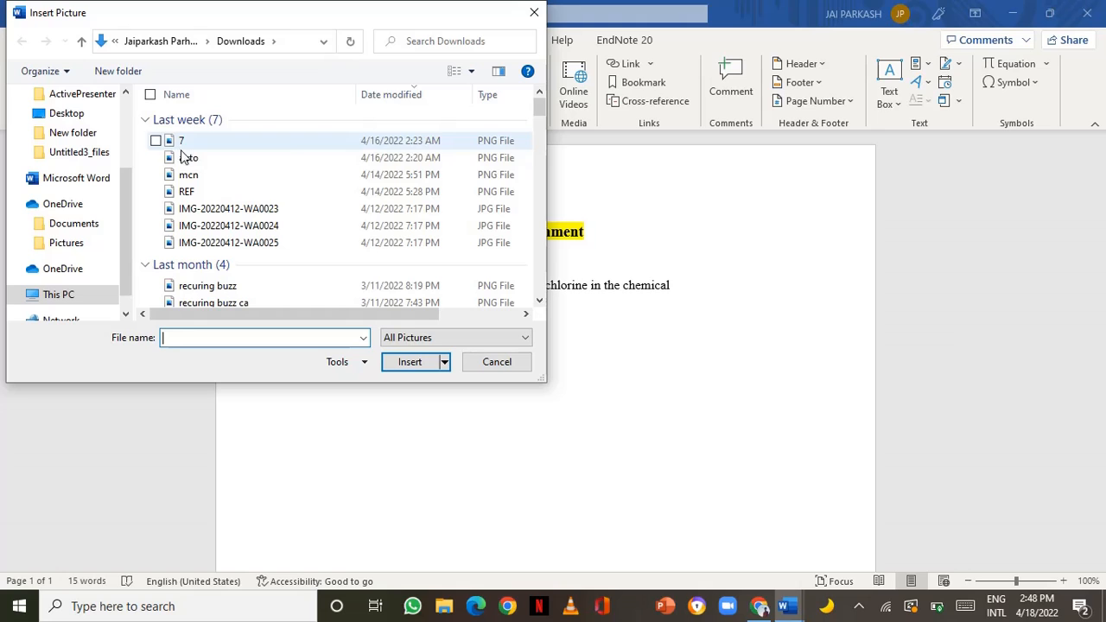
left_click(188, 177)
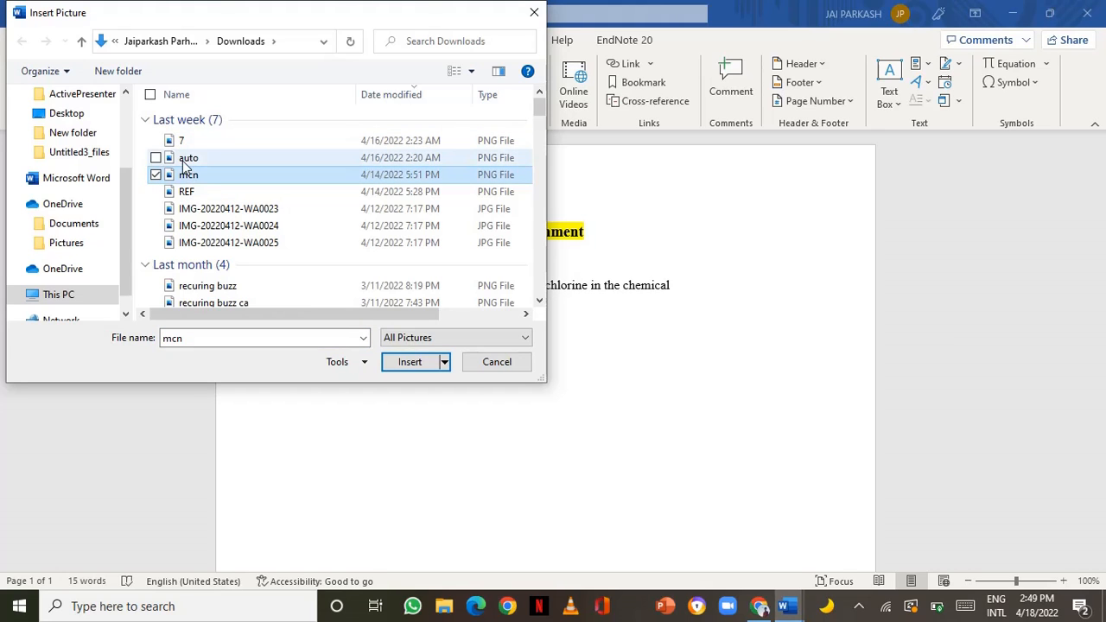
left_click(186, 159)
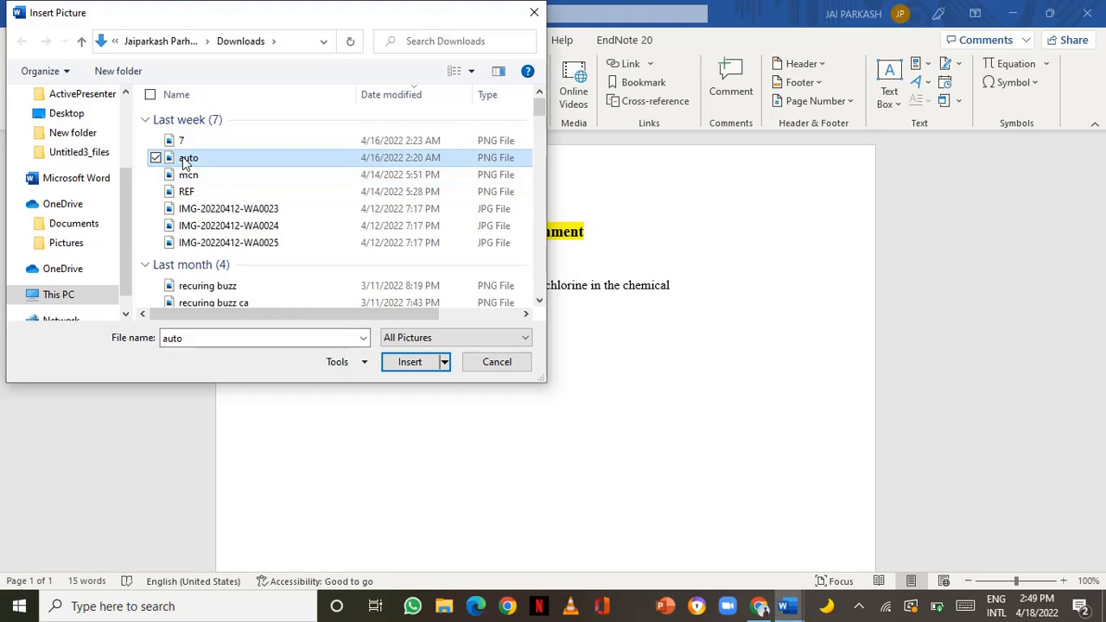
left_click(411, 364)
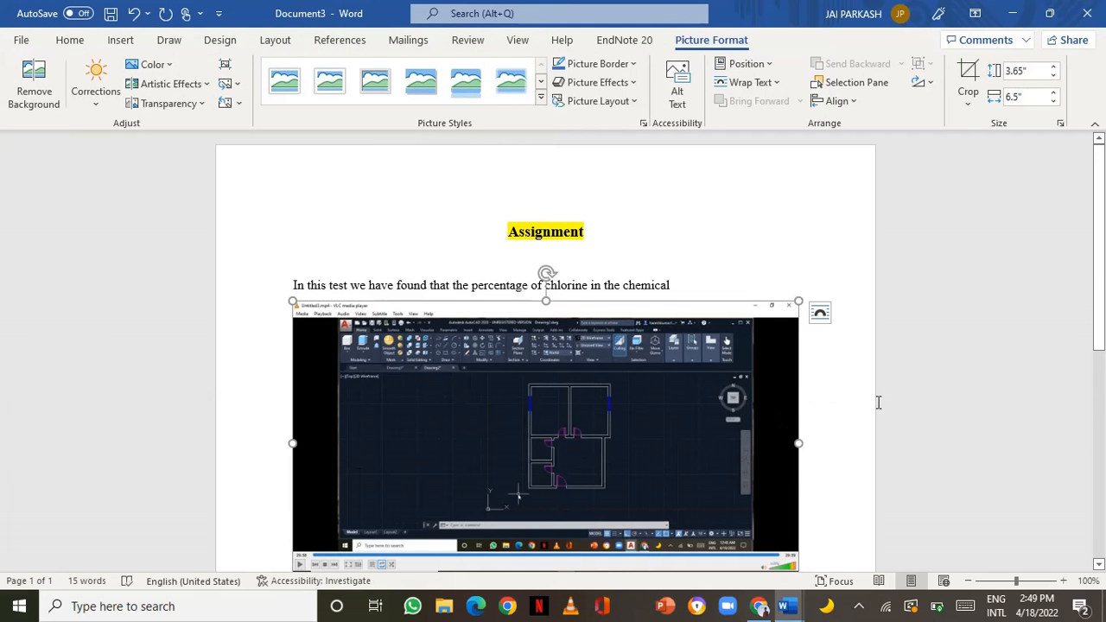
Try the top-left and top-right page positions with text wrapping on the inserted picture
mouse_move(1101, 271)
left_mouse_down()
mouse_move(1098, 320)
mouse_move(1097, 271)
left_mouse_up()
left_click(60, 277)
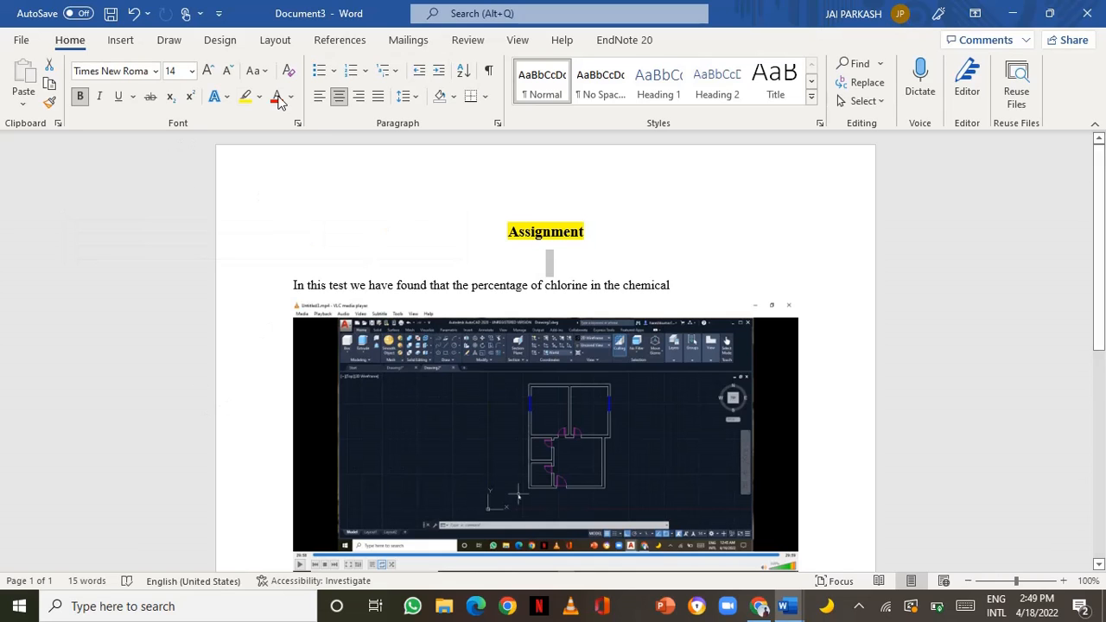
left_click(475, 473)
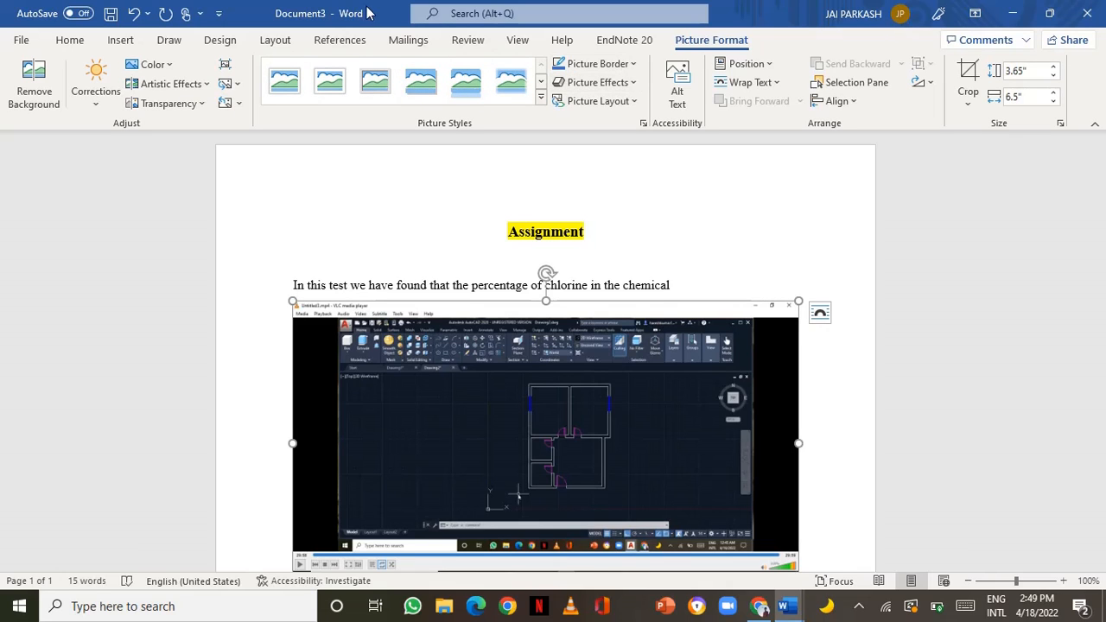
left_click(750, 64)
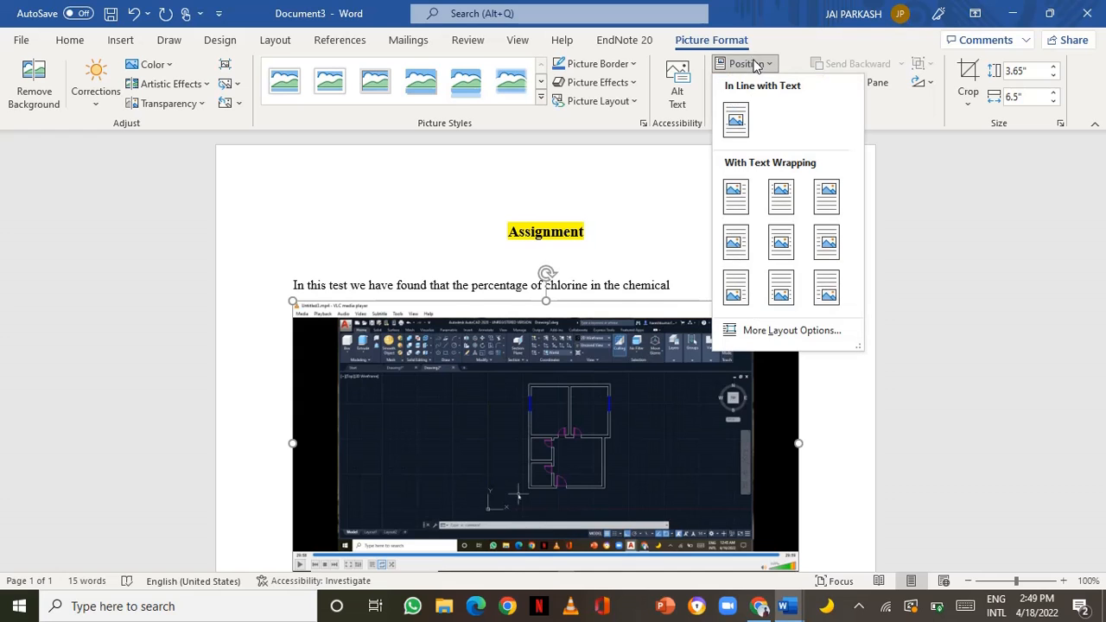
left_click(734, 197)
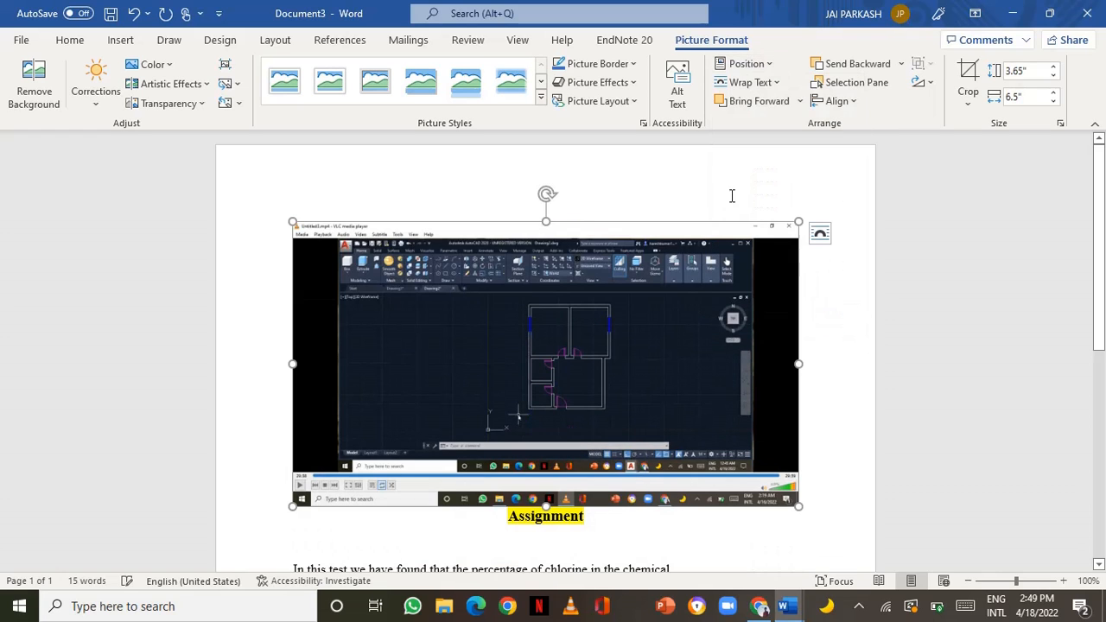
left_click(748, 64)
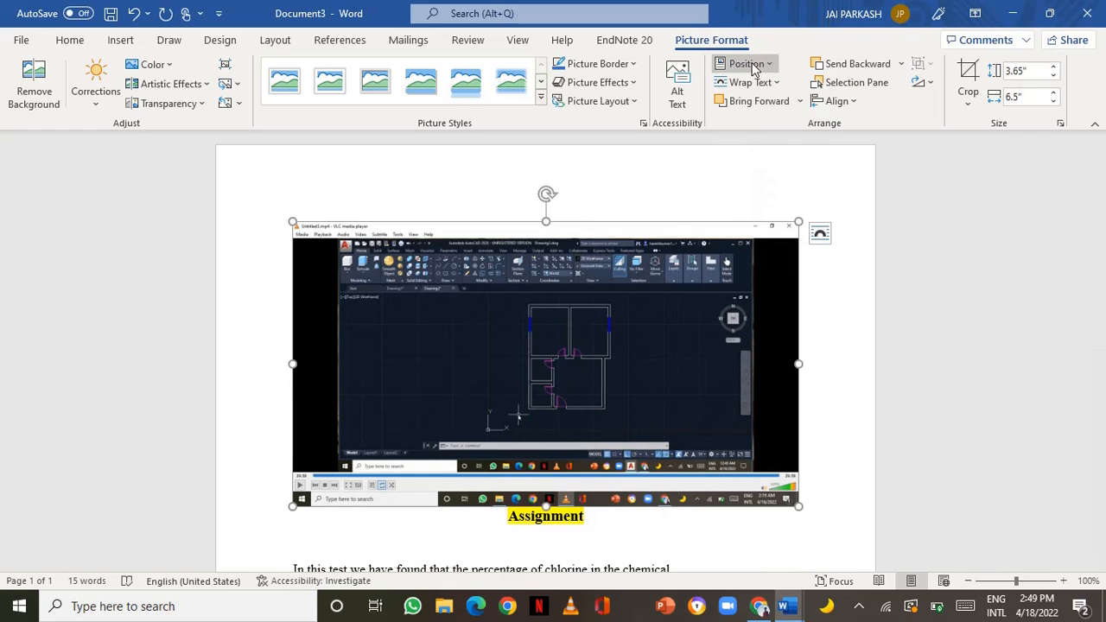
left_click(827, 195)
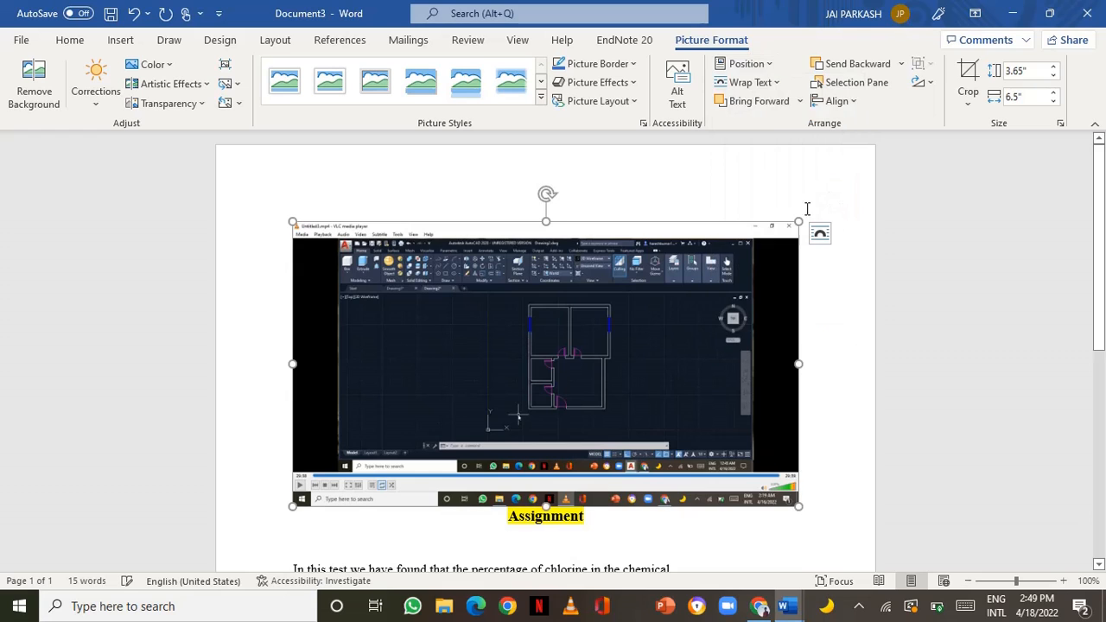
left_click(748, 64)
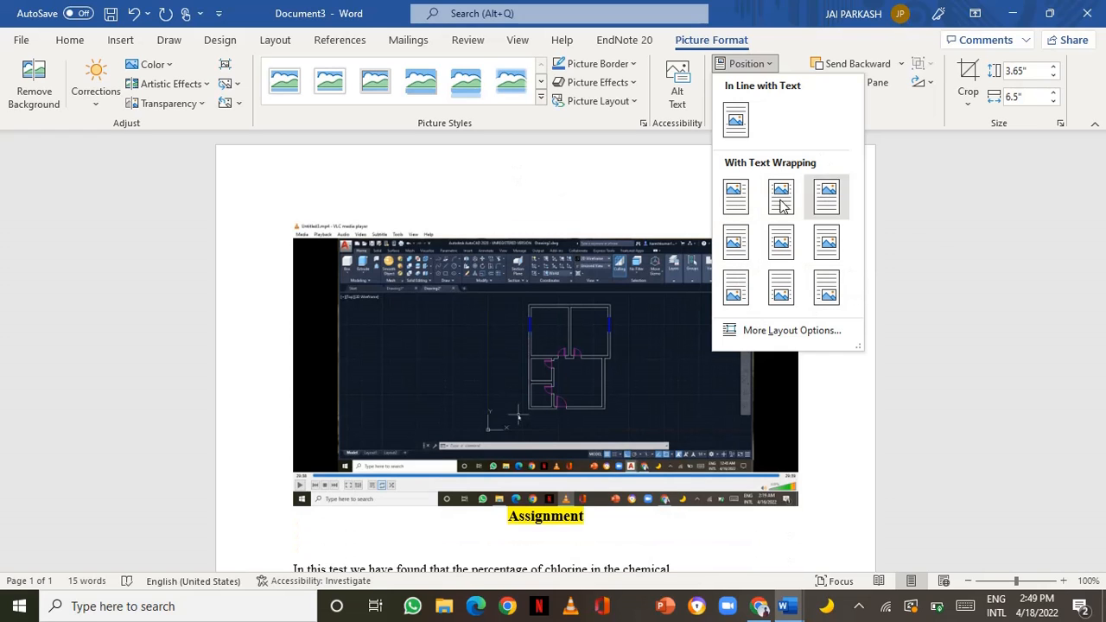
left_click(934, 224)
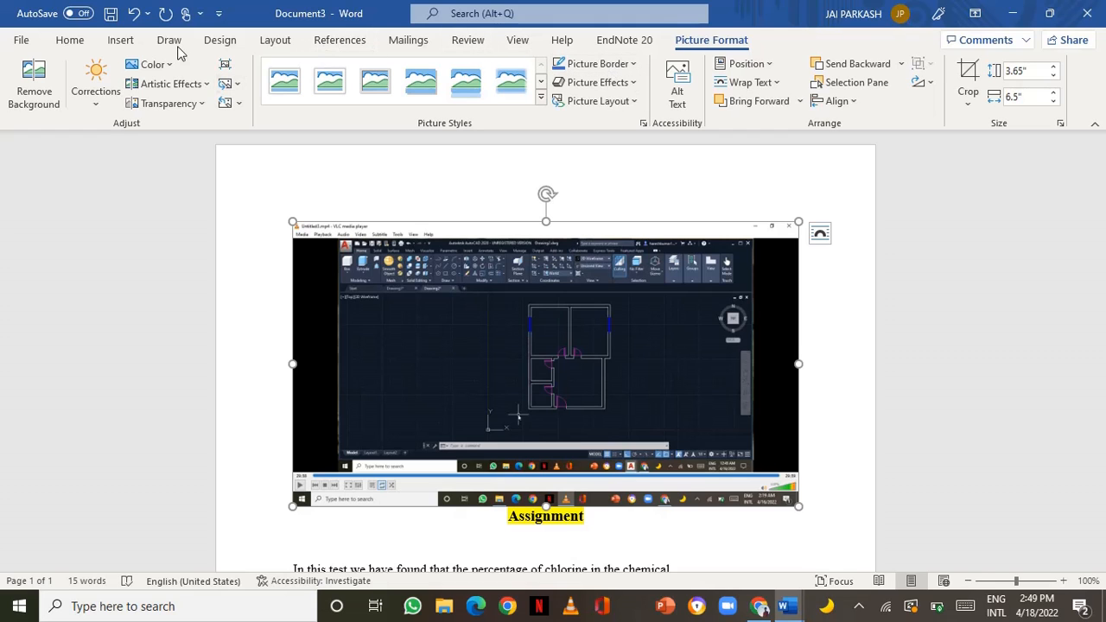
Delete the entire contents of the document, including the picture, heading and sentence
left_click(124, 41)
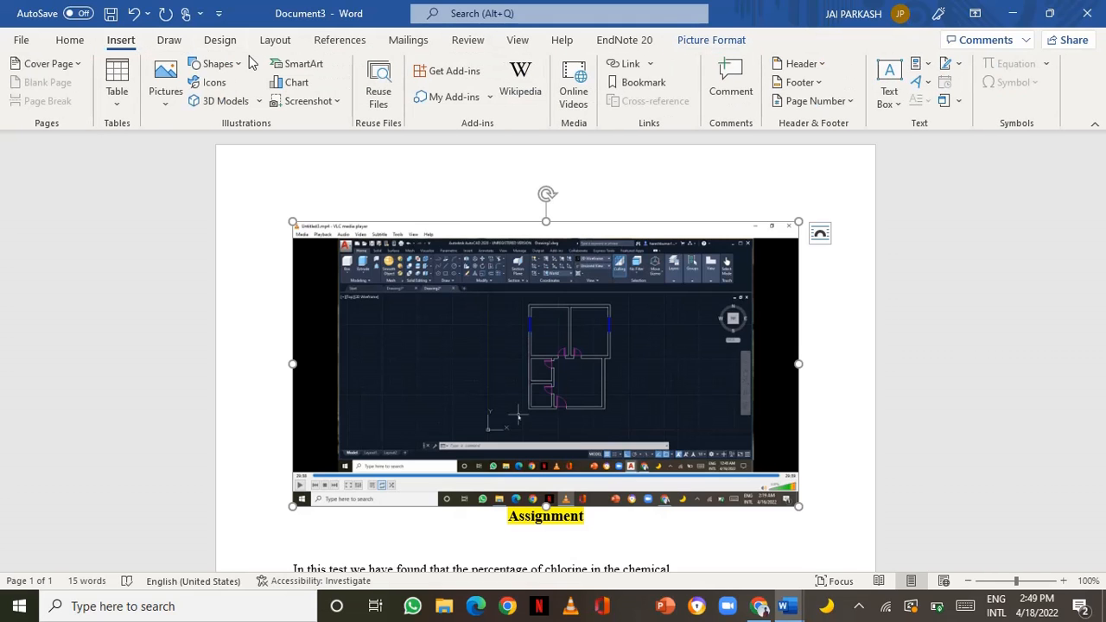
left_click(218, 41)
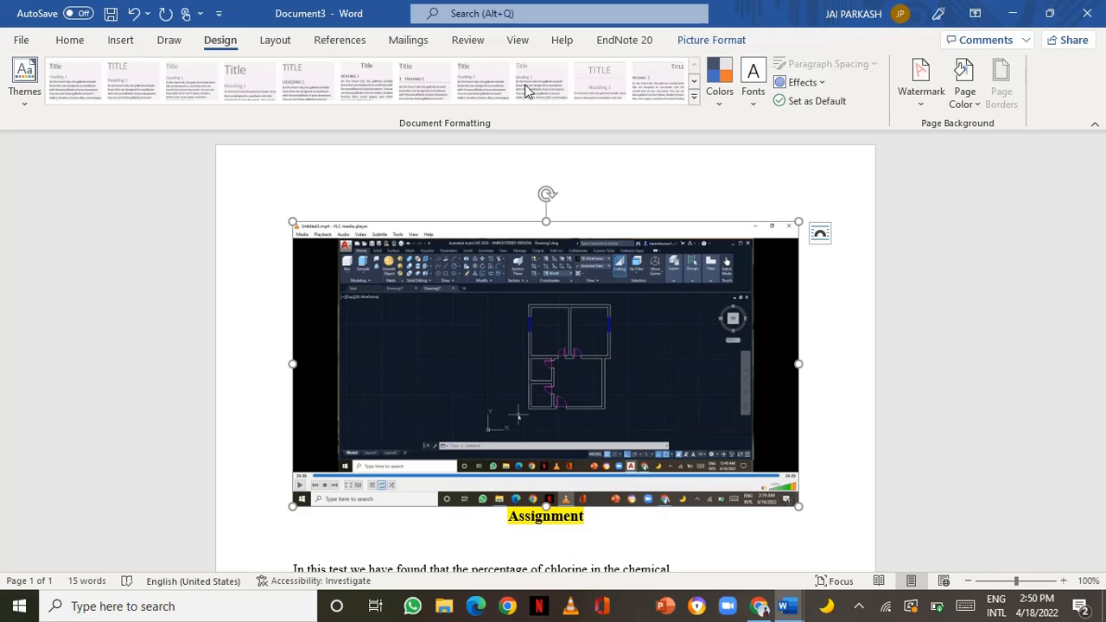
left_click(70, 41)
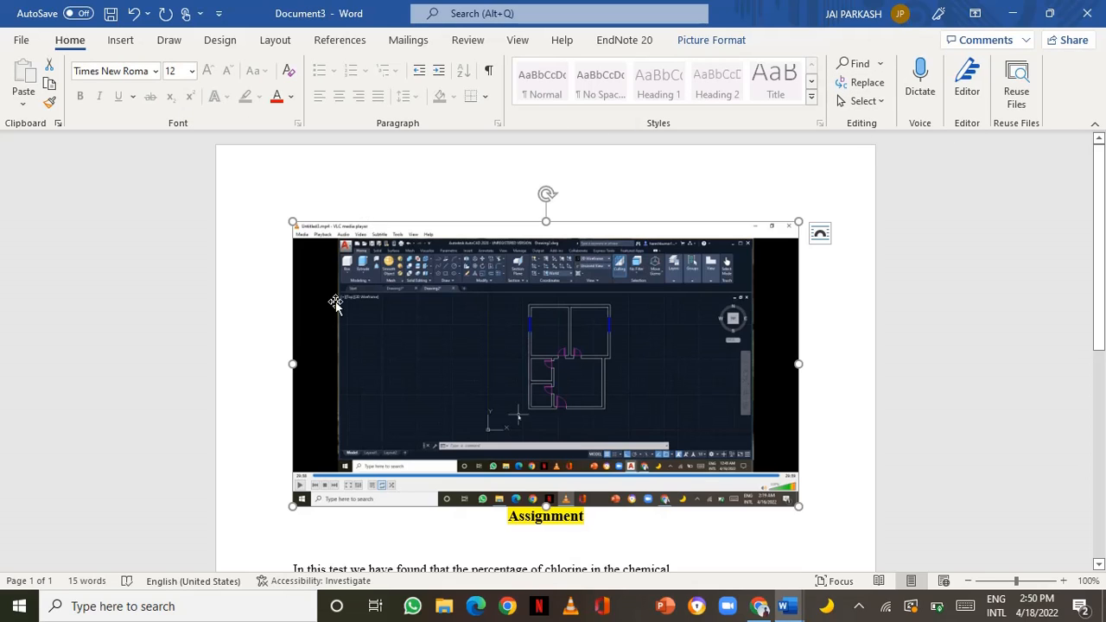
key("ctrl+a")
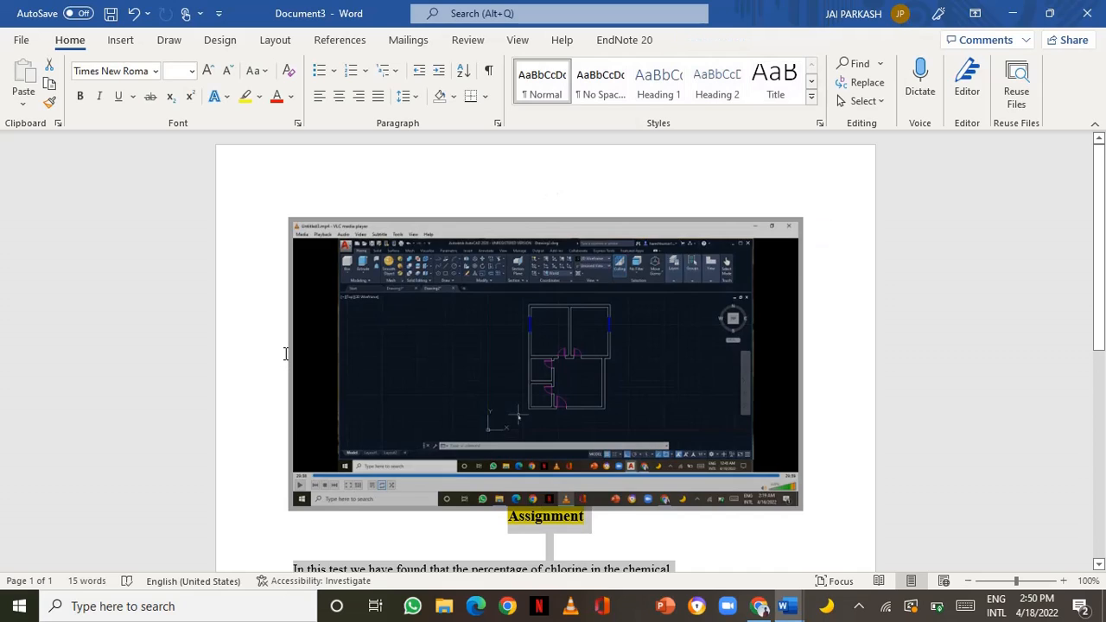
key("Delete")
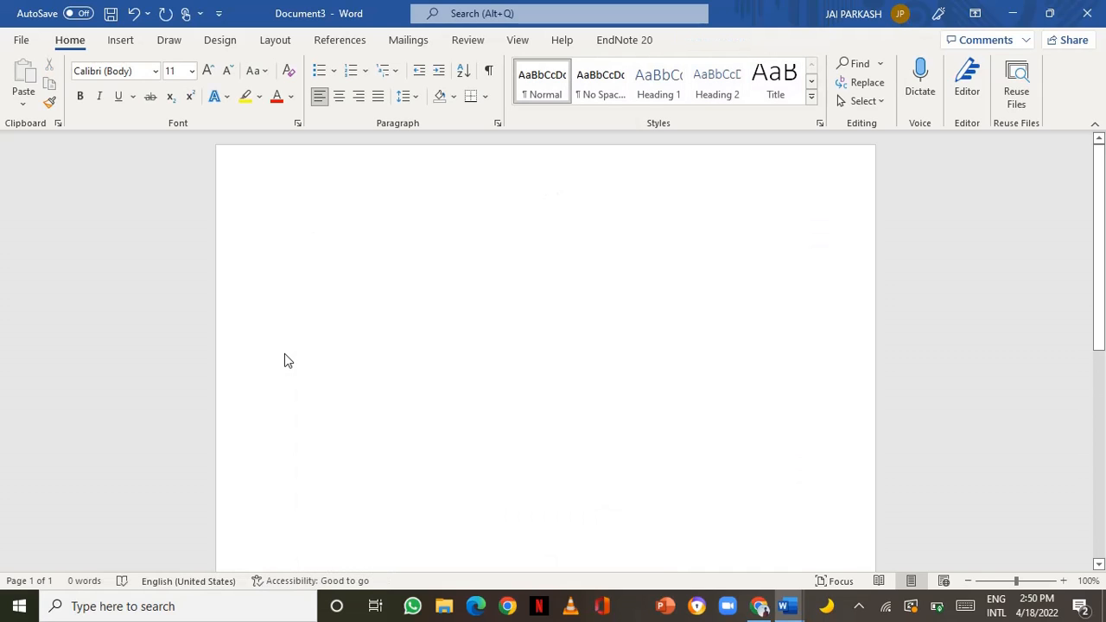